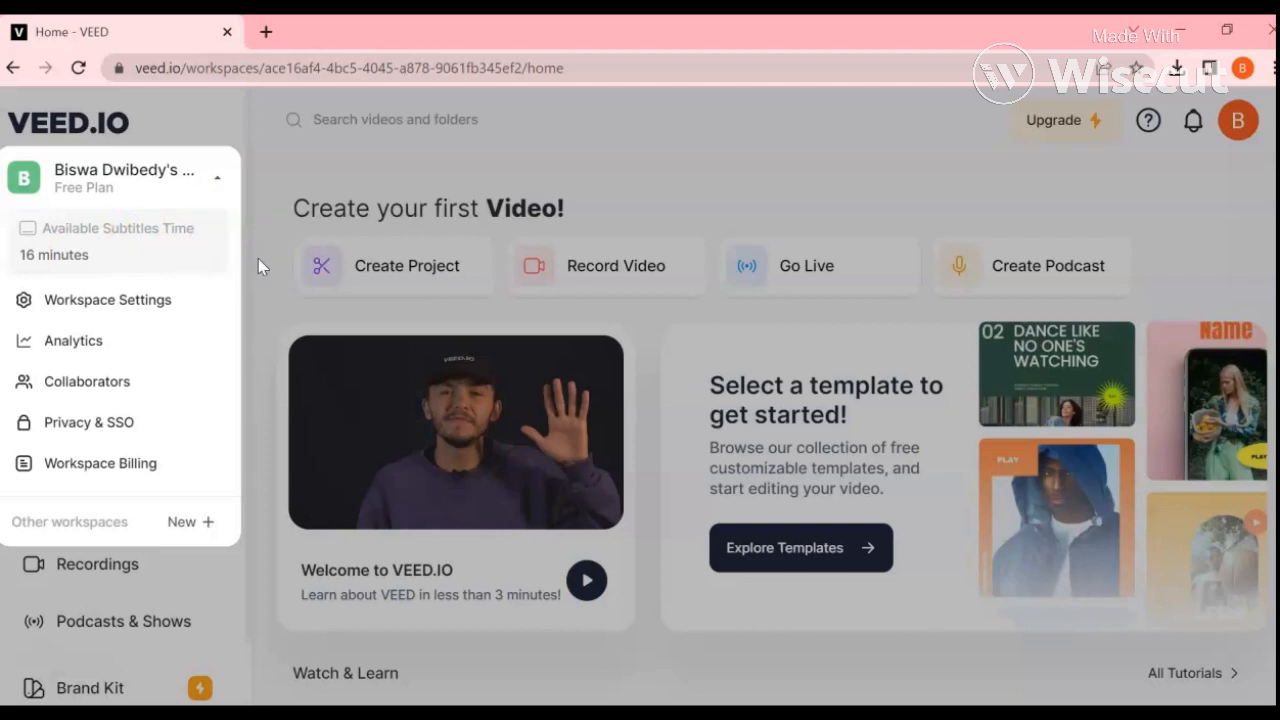
Step: Create a new project from the home page, look over its starting options and open the stock video search
click(128, 288)
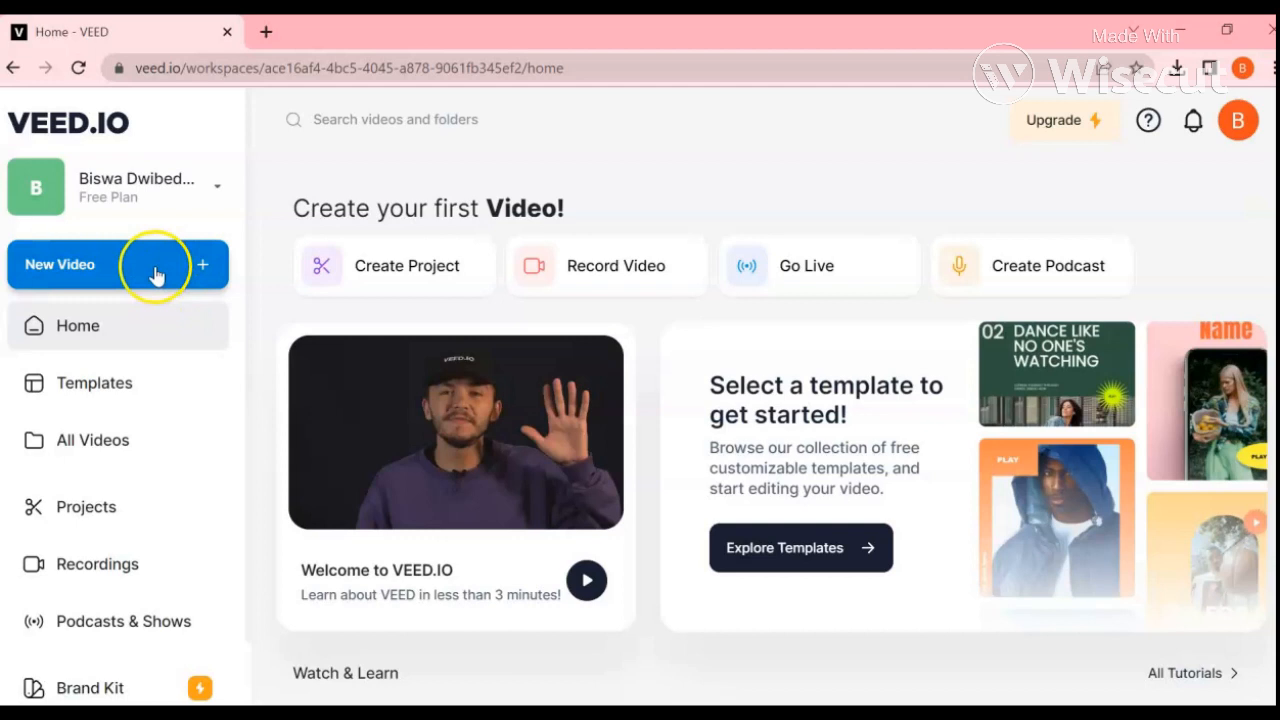
click(400, 263)
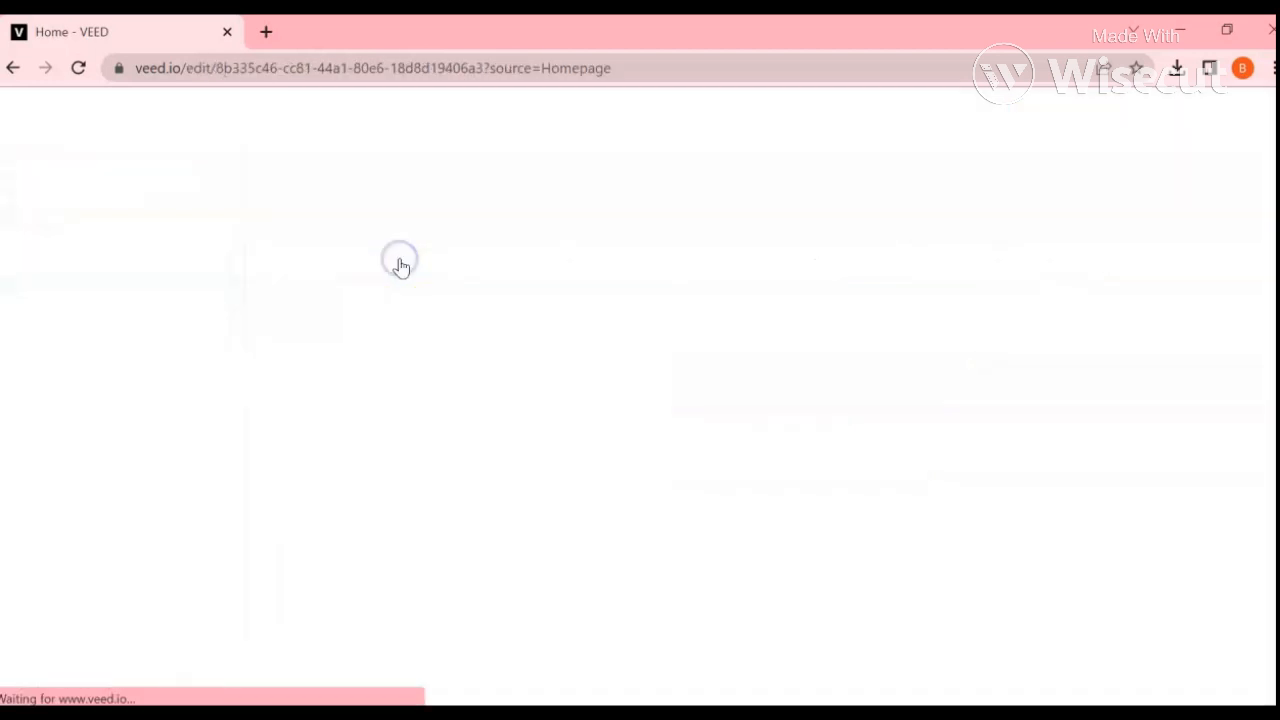
scroll(690, 382, down, 3)
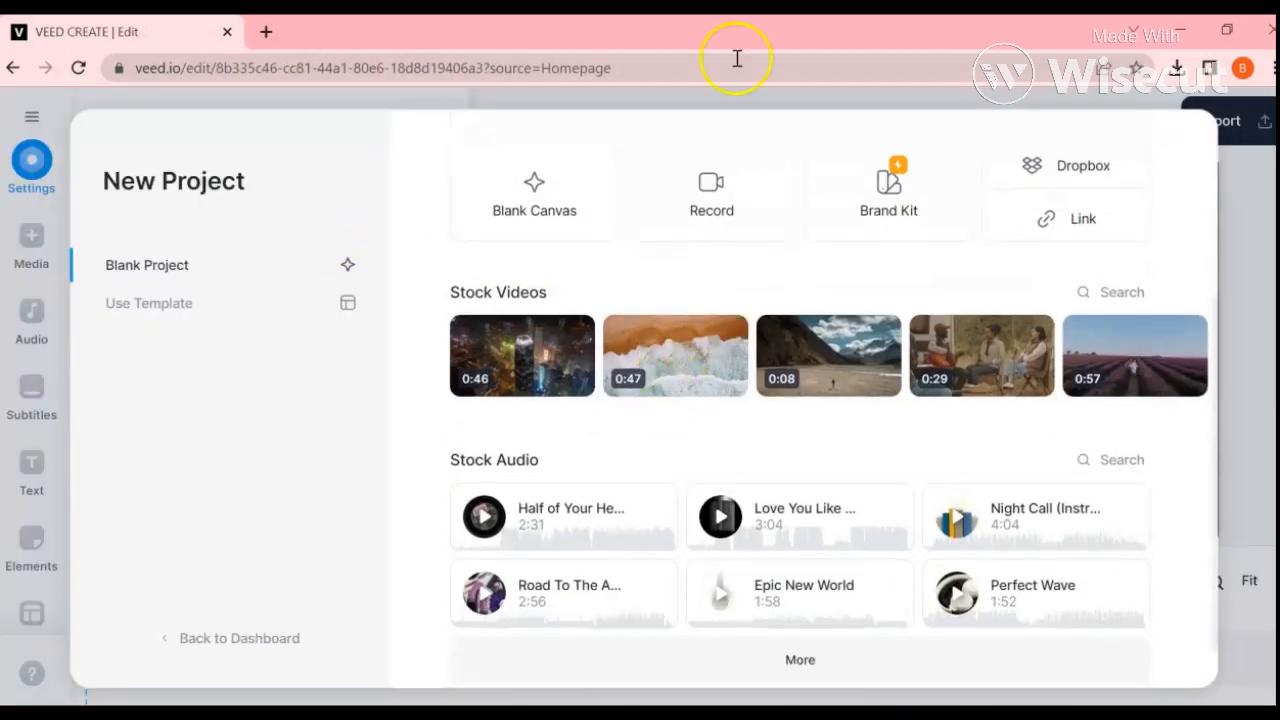
scroll(1008, 246, up, 3)
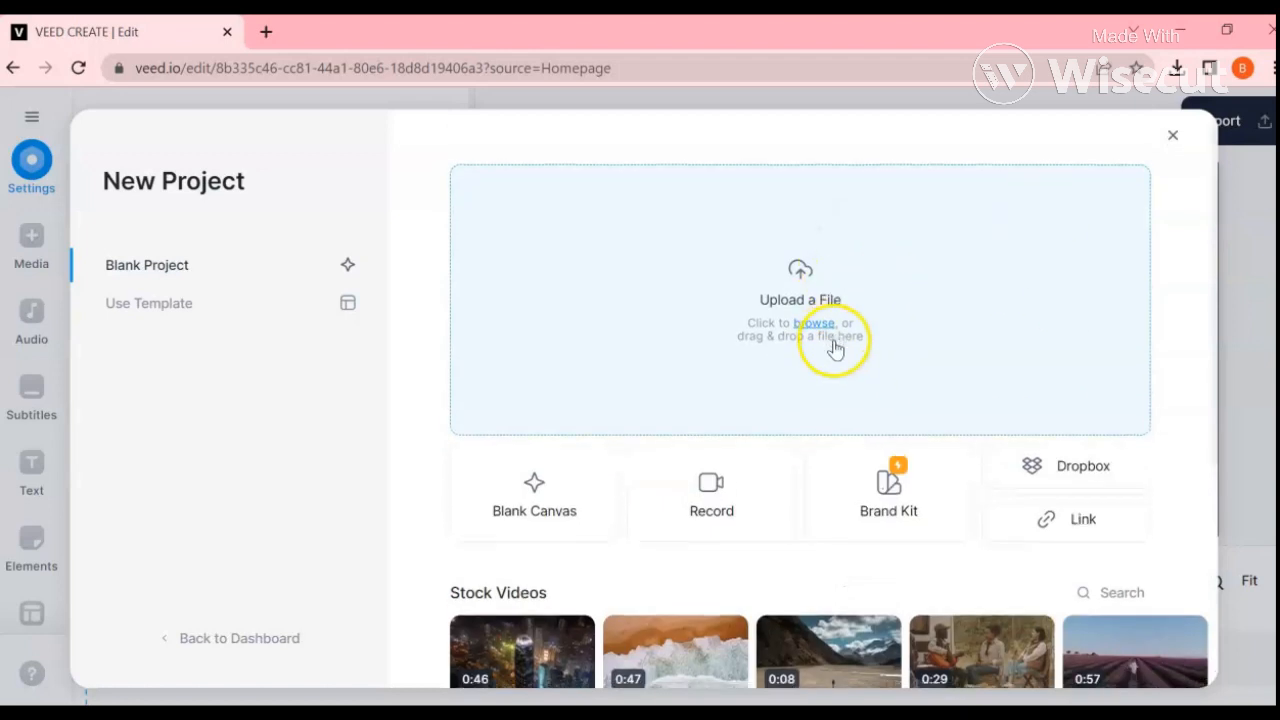
scroll(829, 343, down, 2)
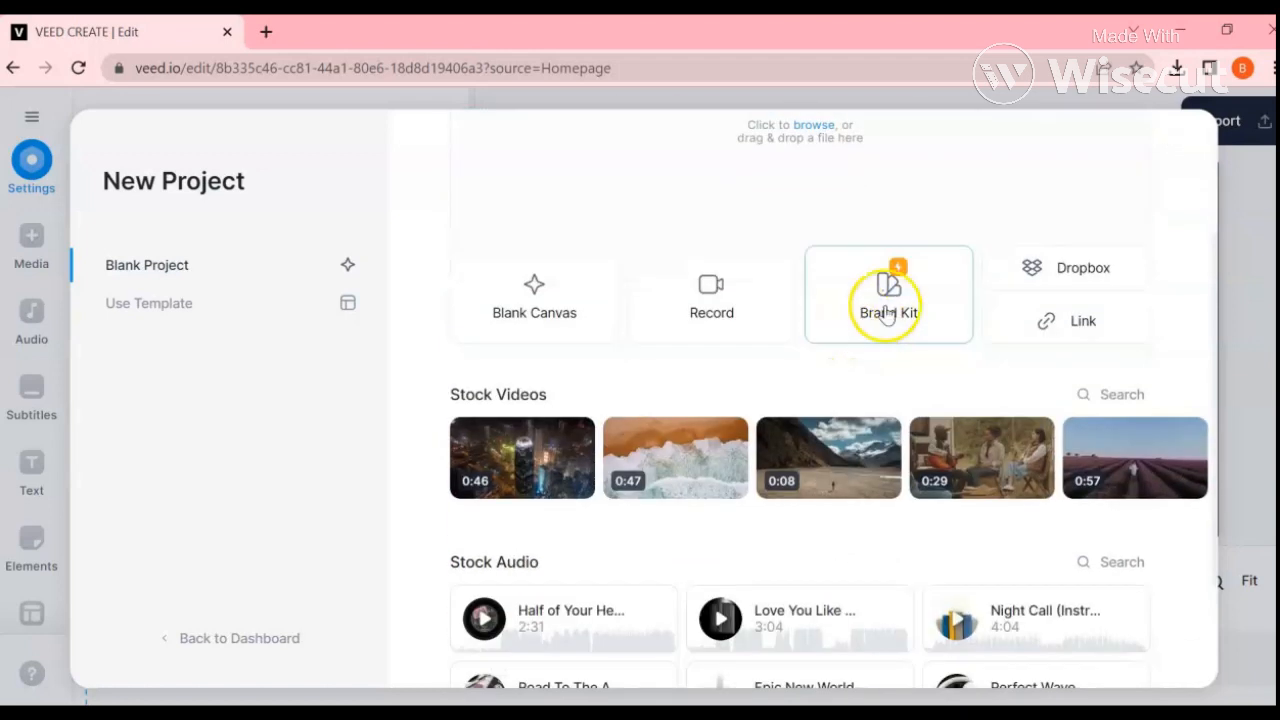
click(1116, 398)
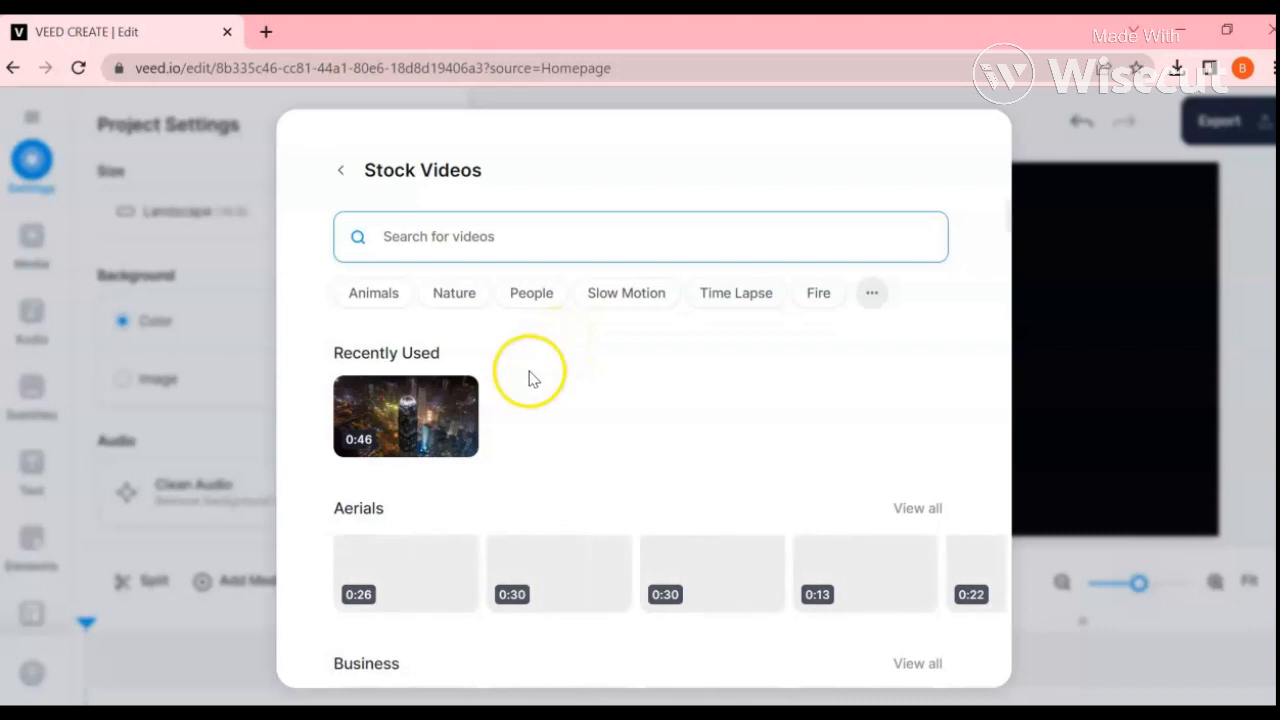
Step: Open the bookmarked Pexels YouTube videos page in a new tab, browse the clips and continue with the suggested Google account
click(266, 31)
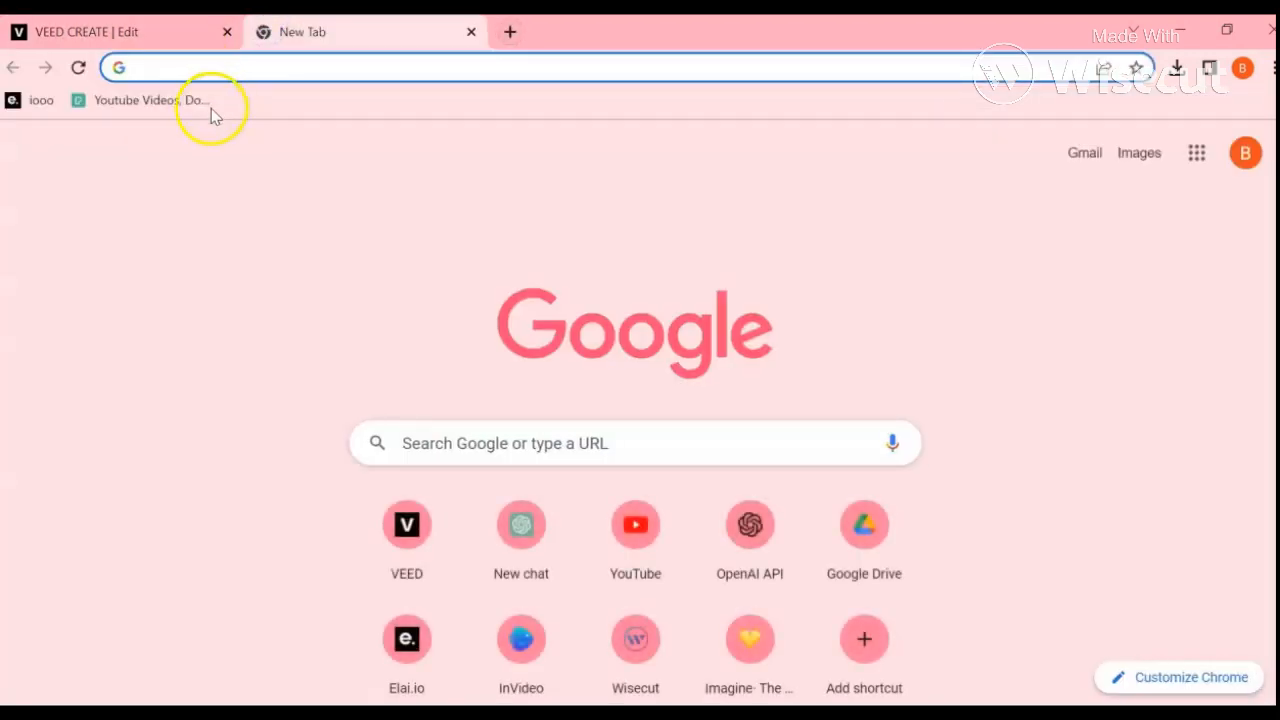
click(116, 102)
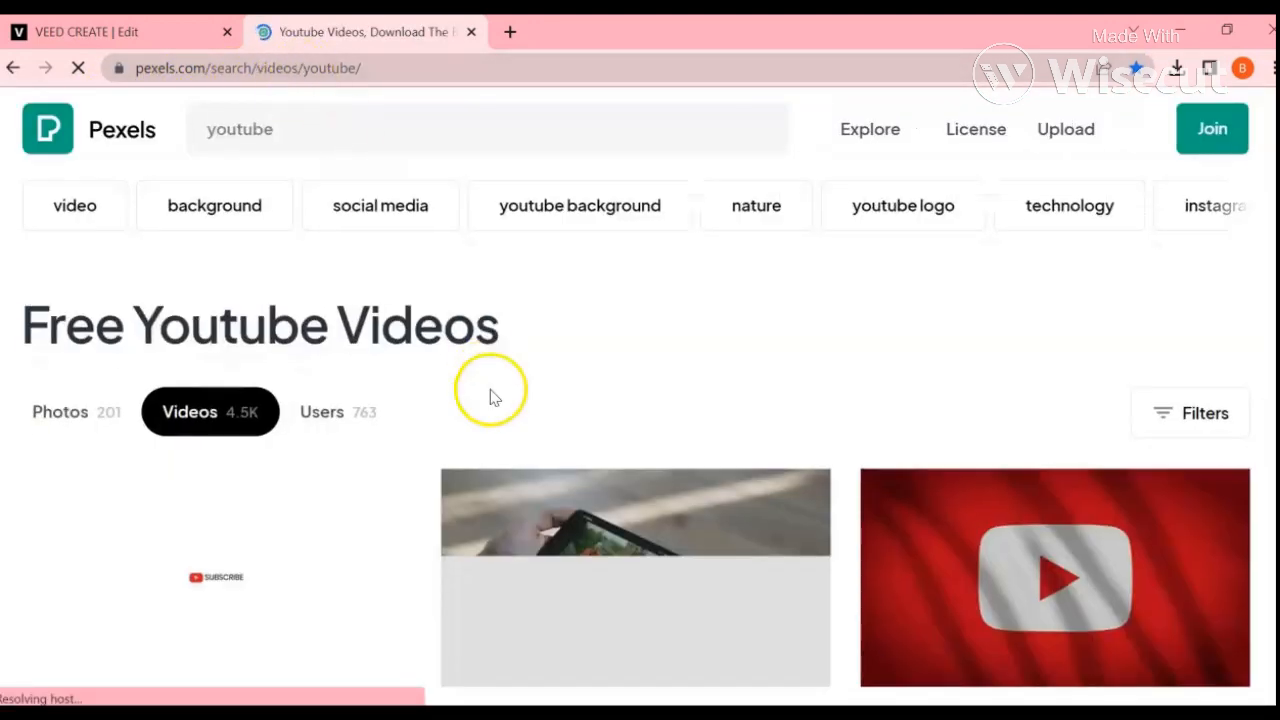
scroll(490, 397, down, 10)
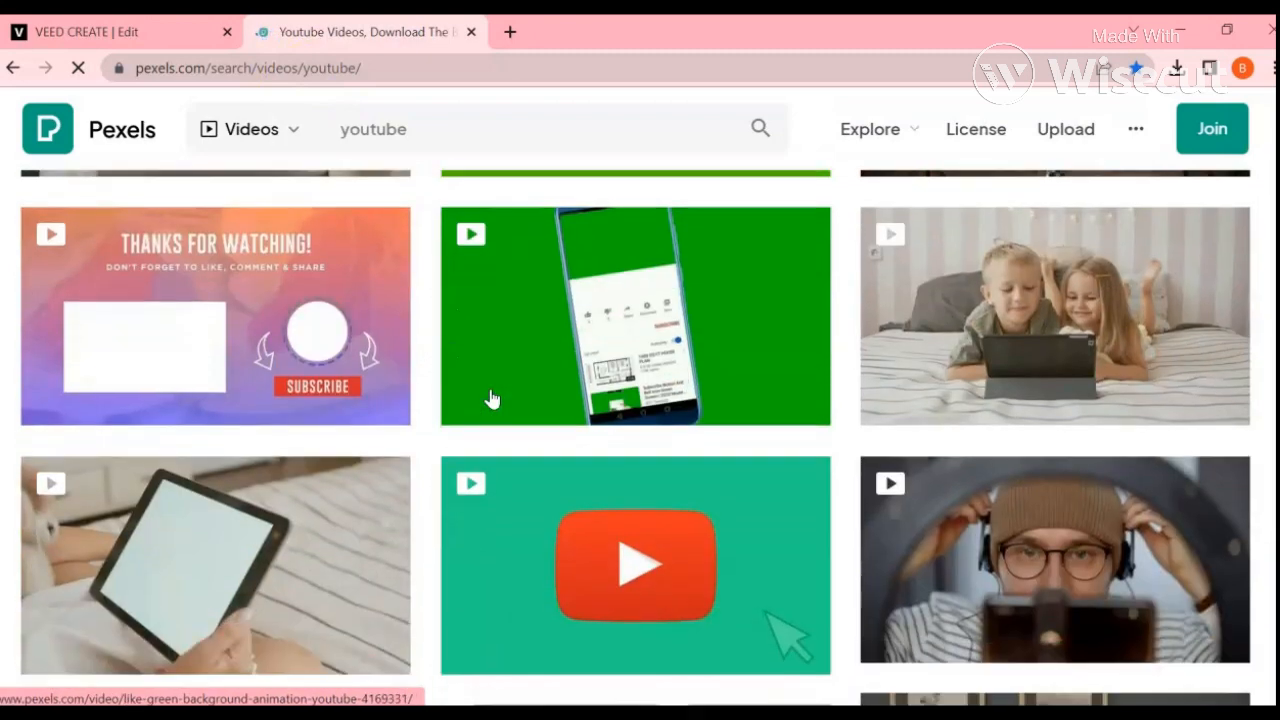
scroll(491, 398, down, 9)
scroll(491, 398, up, 18)
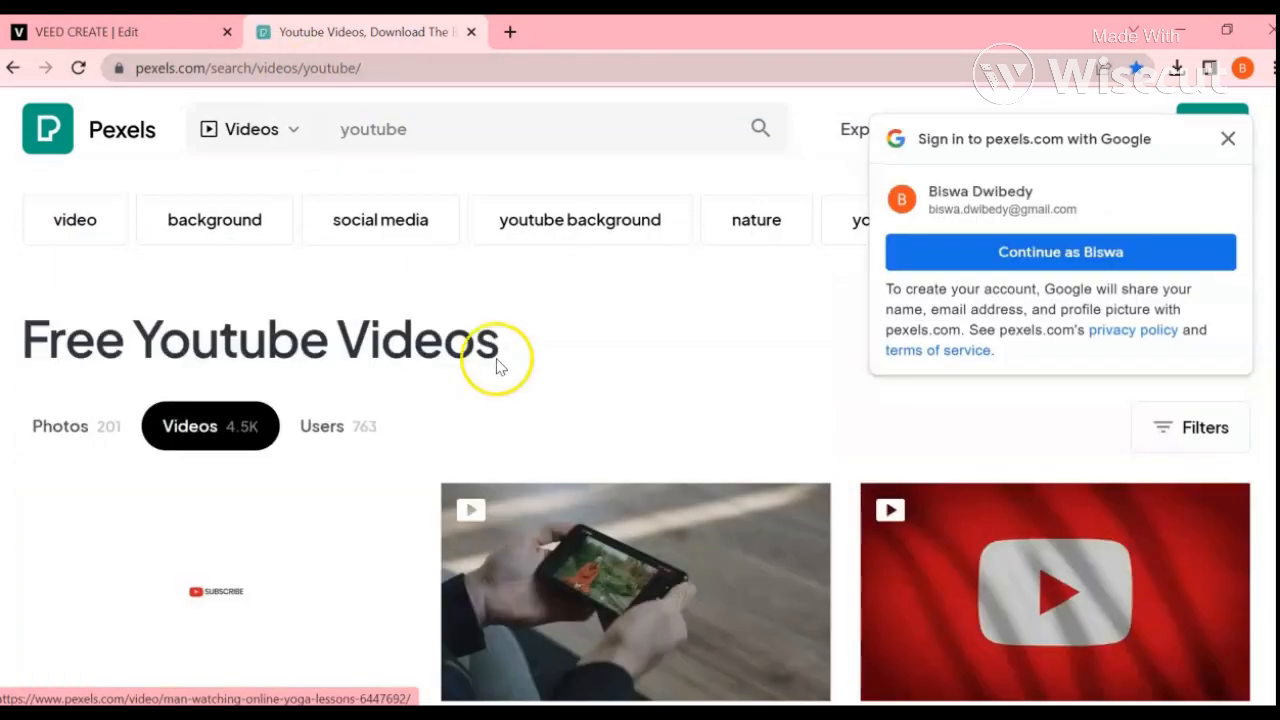
click(1051, 251)
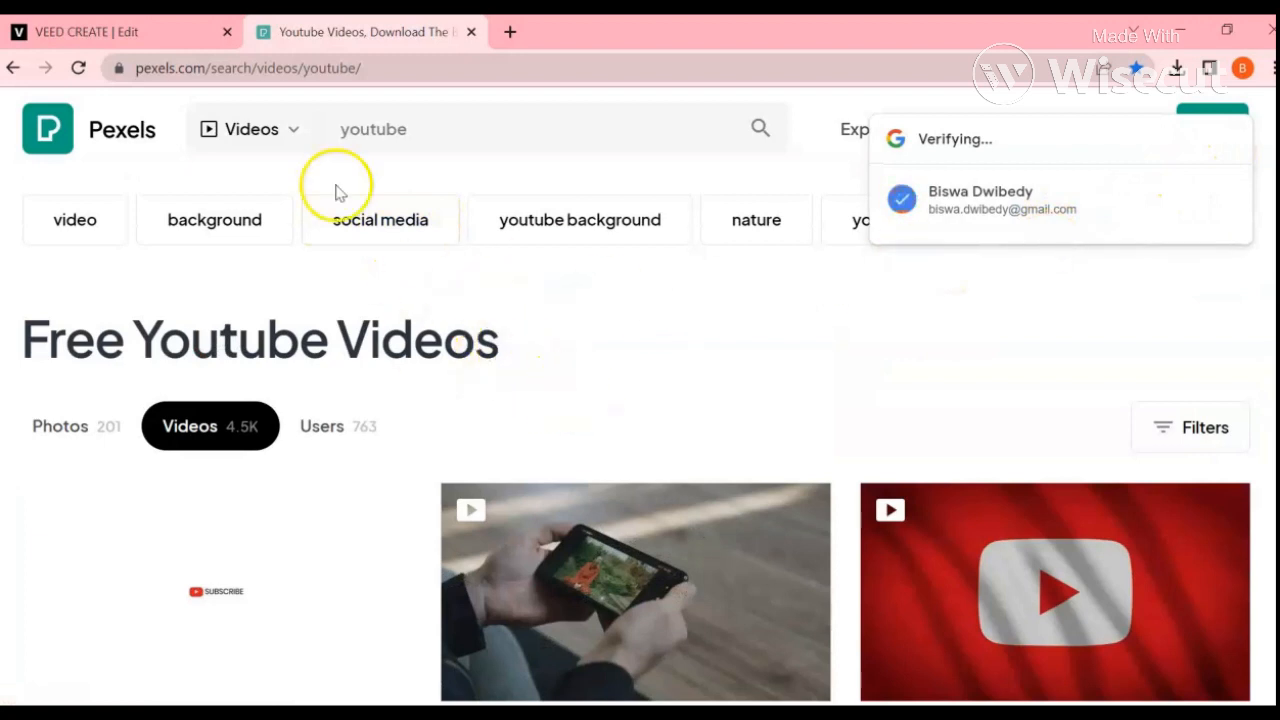
Step: Return to the VEED project and examine the stock video categories, including more clips in the Aerials row
click(157, 40)
scroll(571, 583, down, 4)
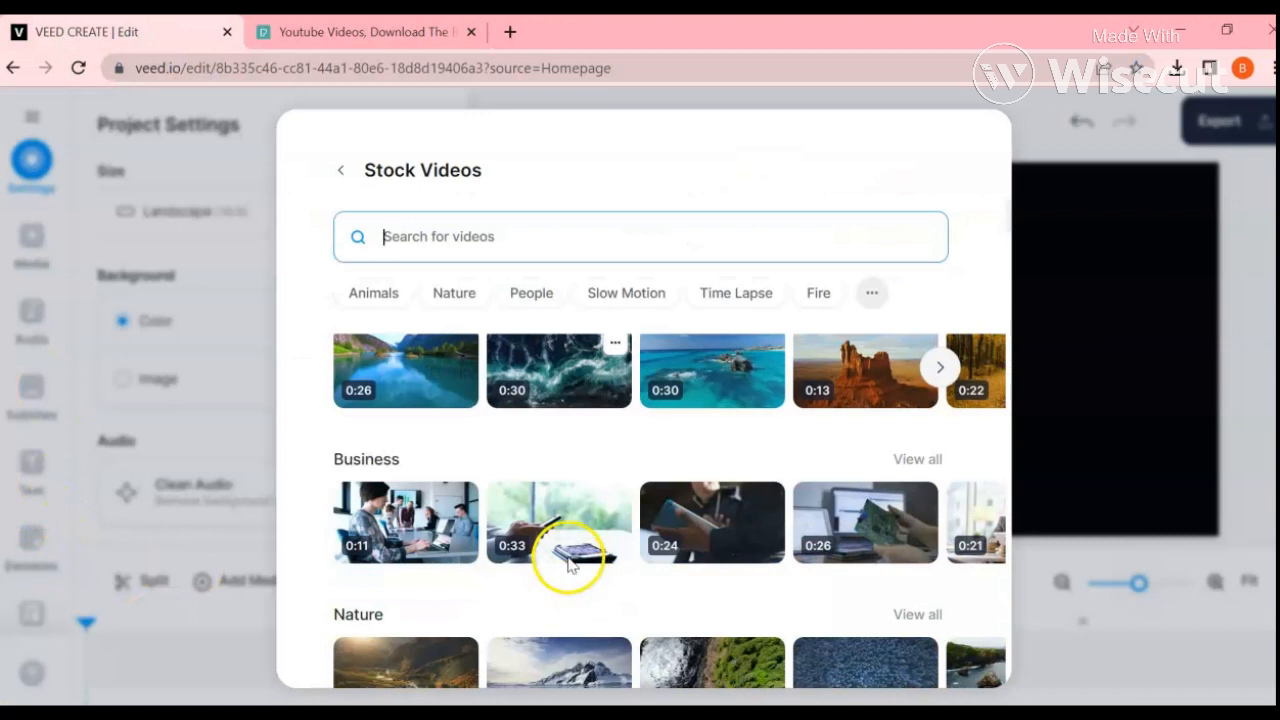
scroll(866, 520, up, 5)
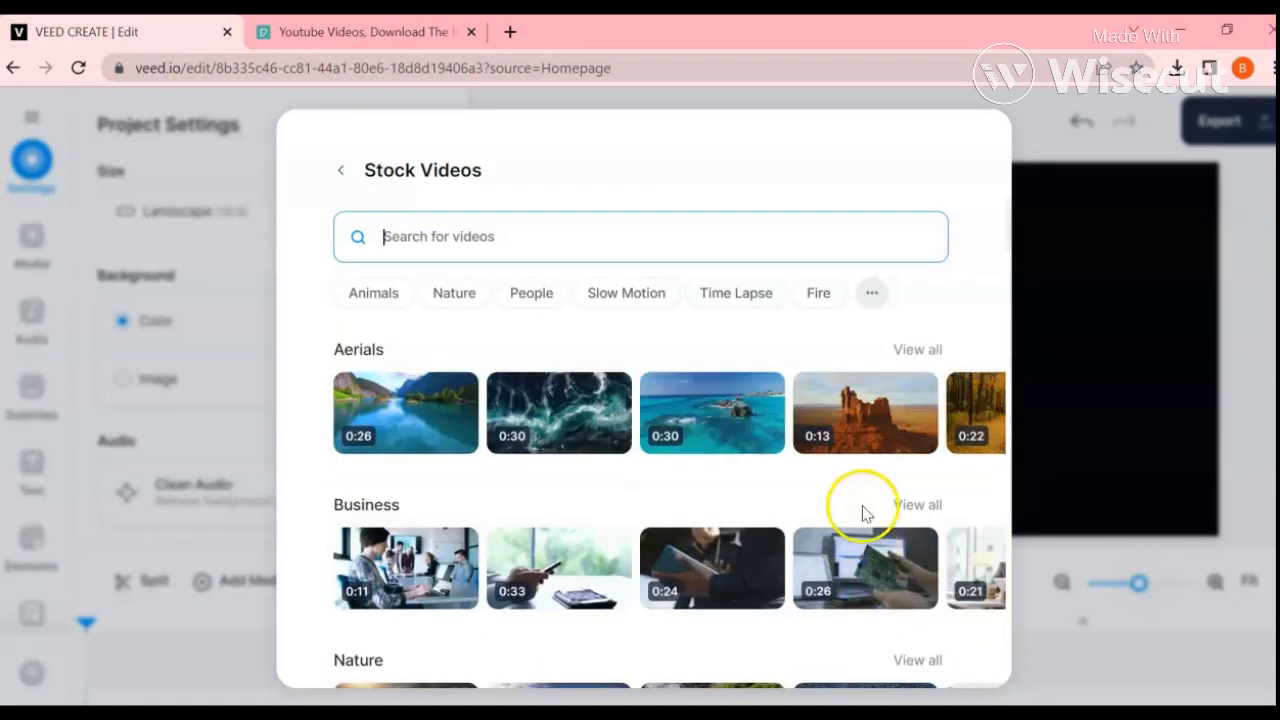
scroll(914, 509, down, 2)
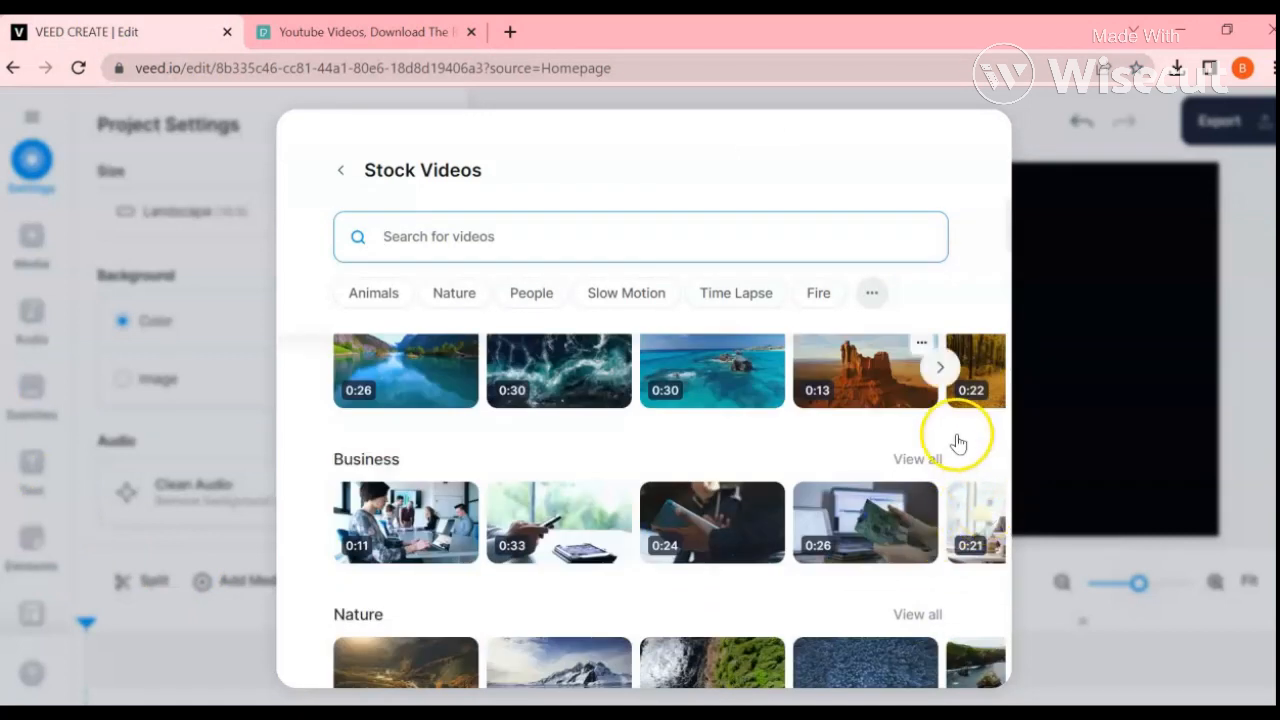
click(941, 367)
scroll(866, 410, up, 1)
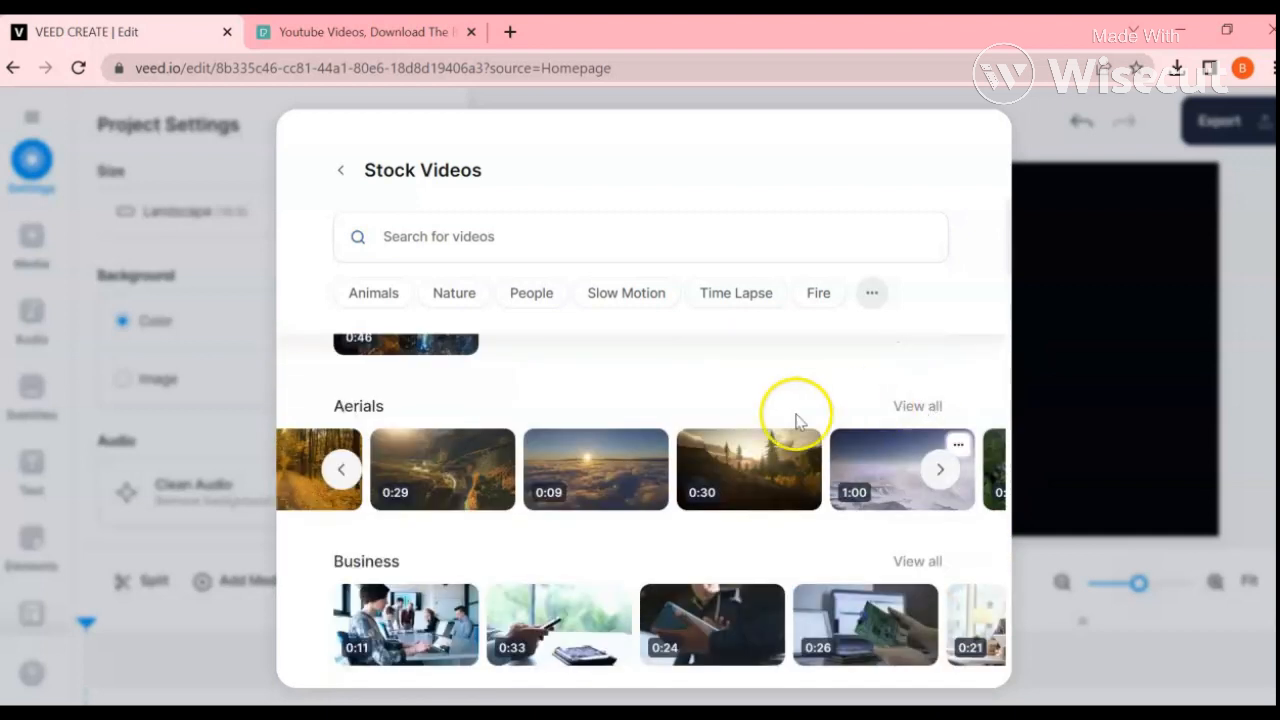
scroll(623, 486, down, 2)
scroll(620, 487, down, 8)
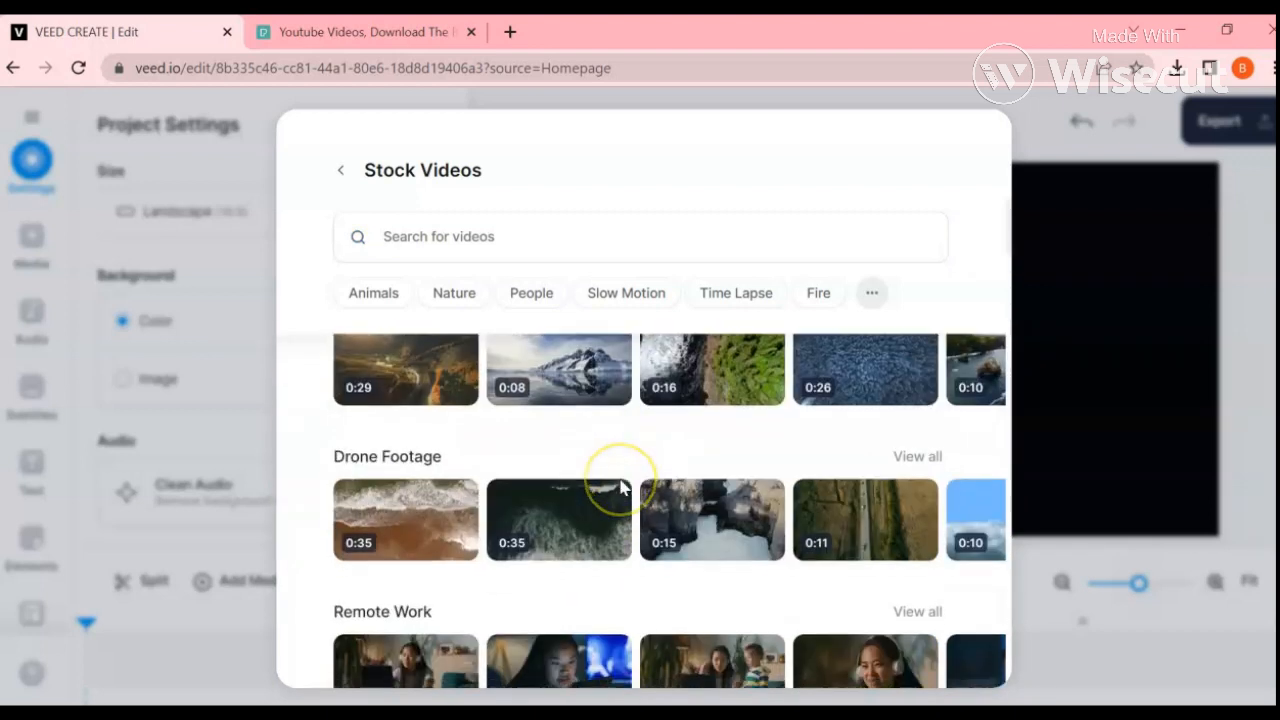
scroll(620, 487, down, 4)
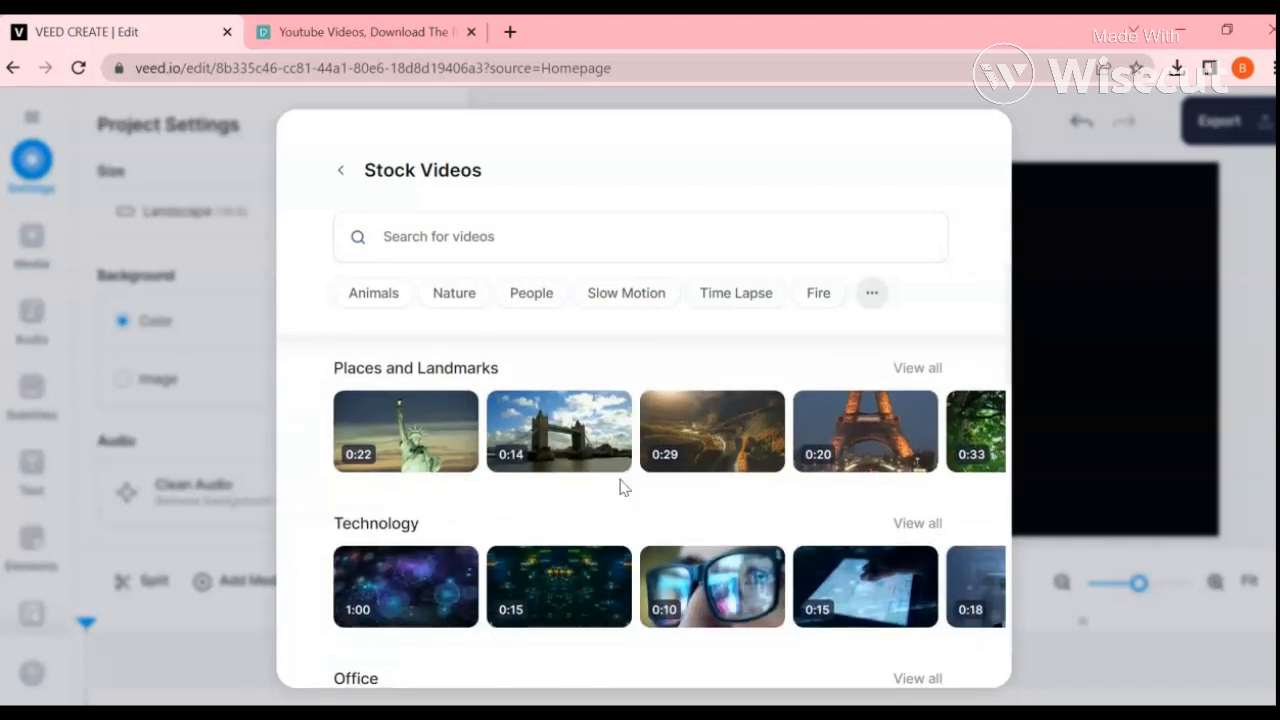
scroll(540, 486, down, 1)
scroll(548, 510, down, 5)
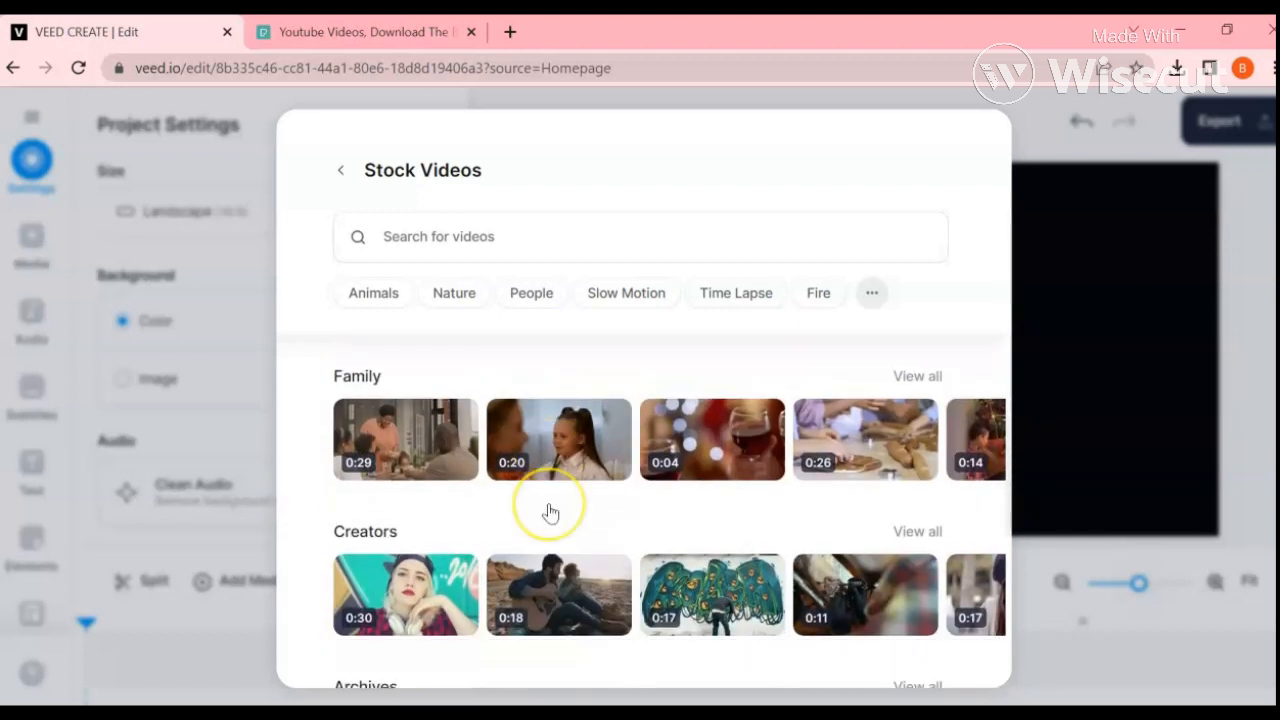
scroll(548, 510, up, 13)
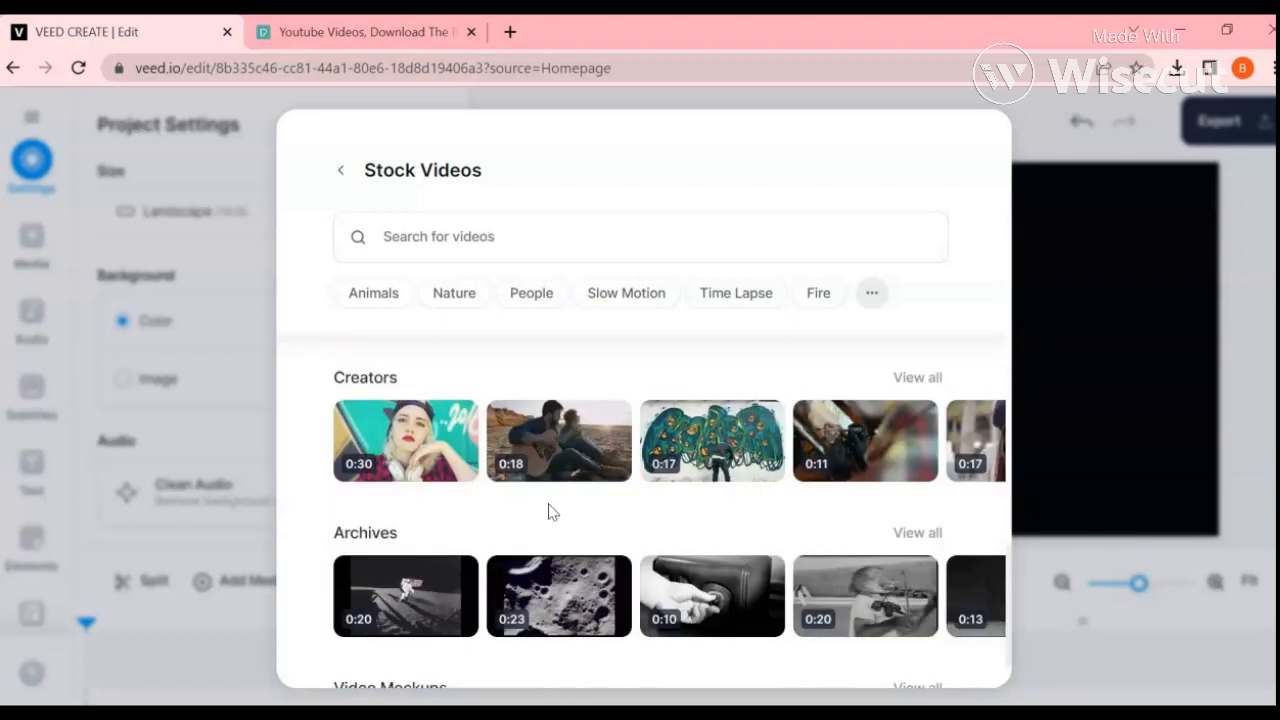
scroll(592, 518, up, 10)
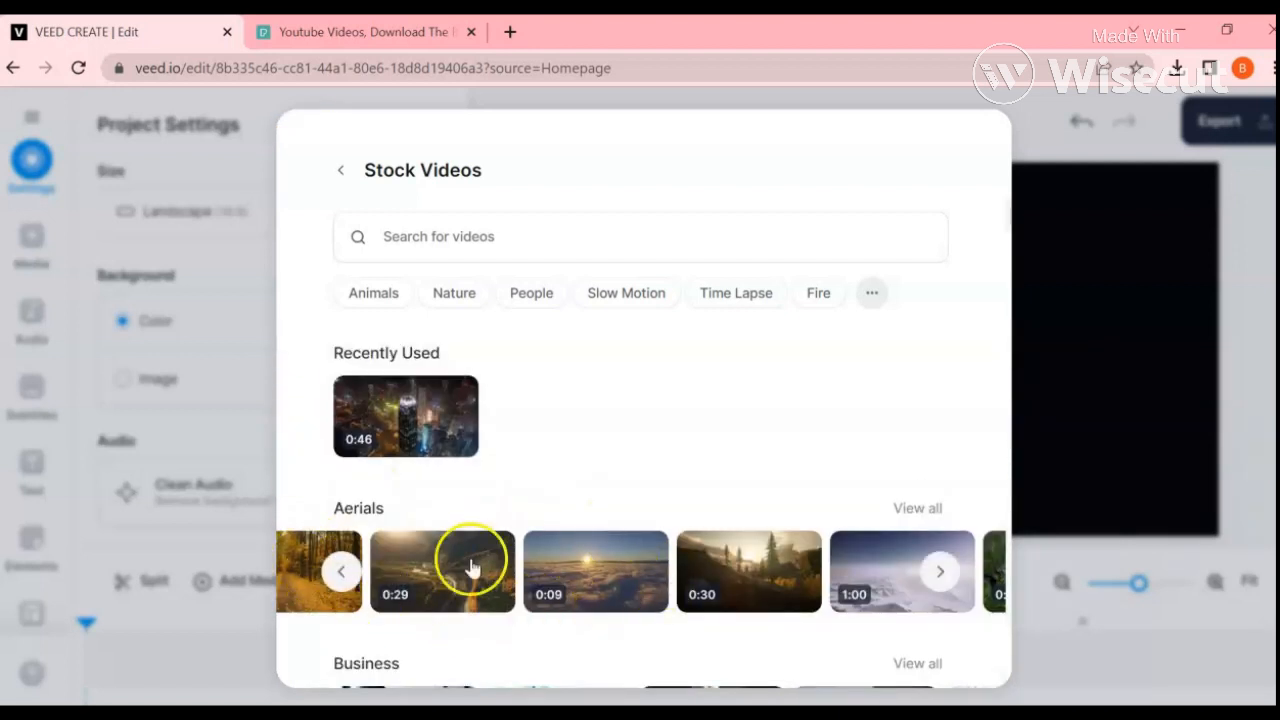
click(340, 571)
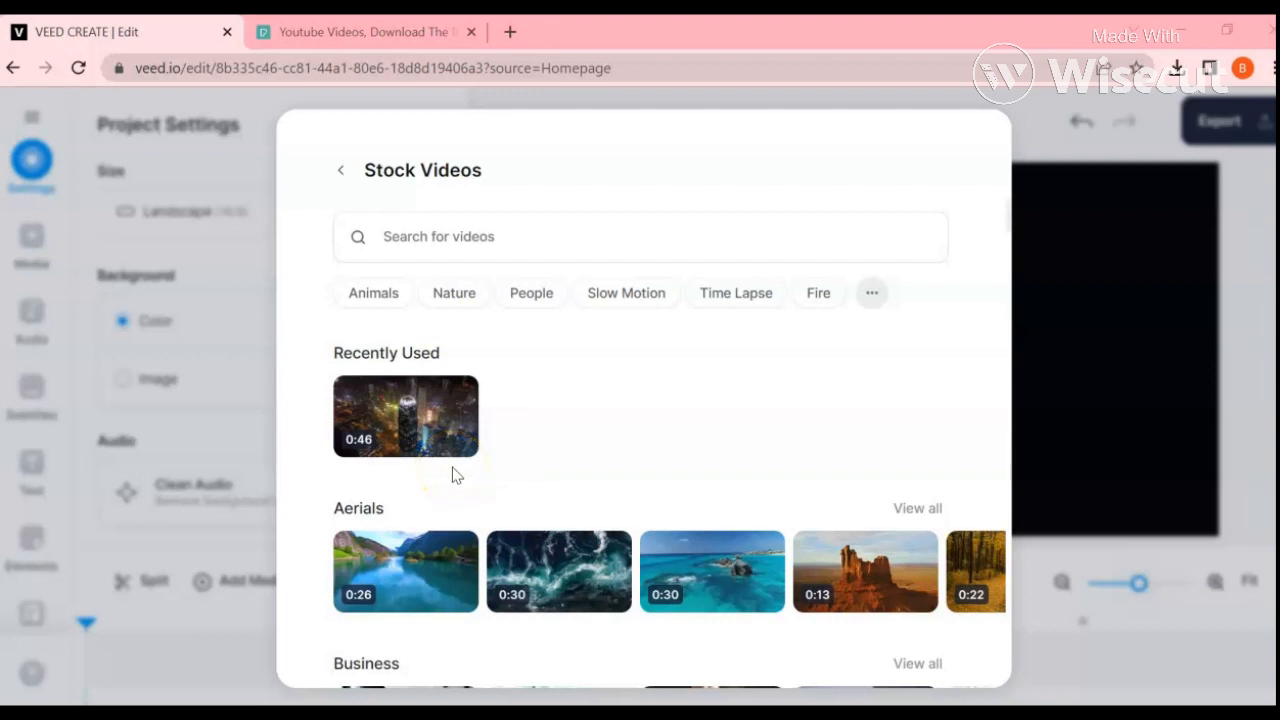
scroll(460, 470, down, 2)
scroll(460, 495, down, 2)
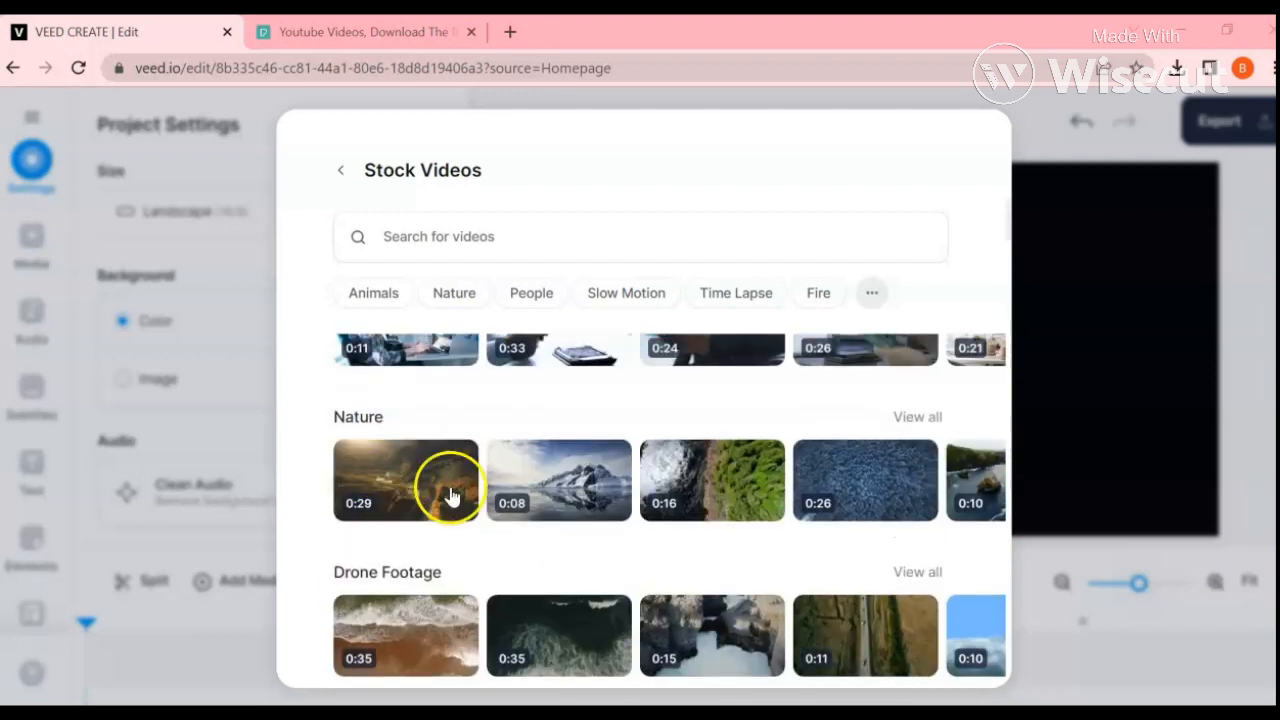
Step: Go back to the New Project options and add the 0:30 stock video of Earth seen from space
click(344, 175)
scroll(900, 470, down, 2)
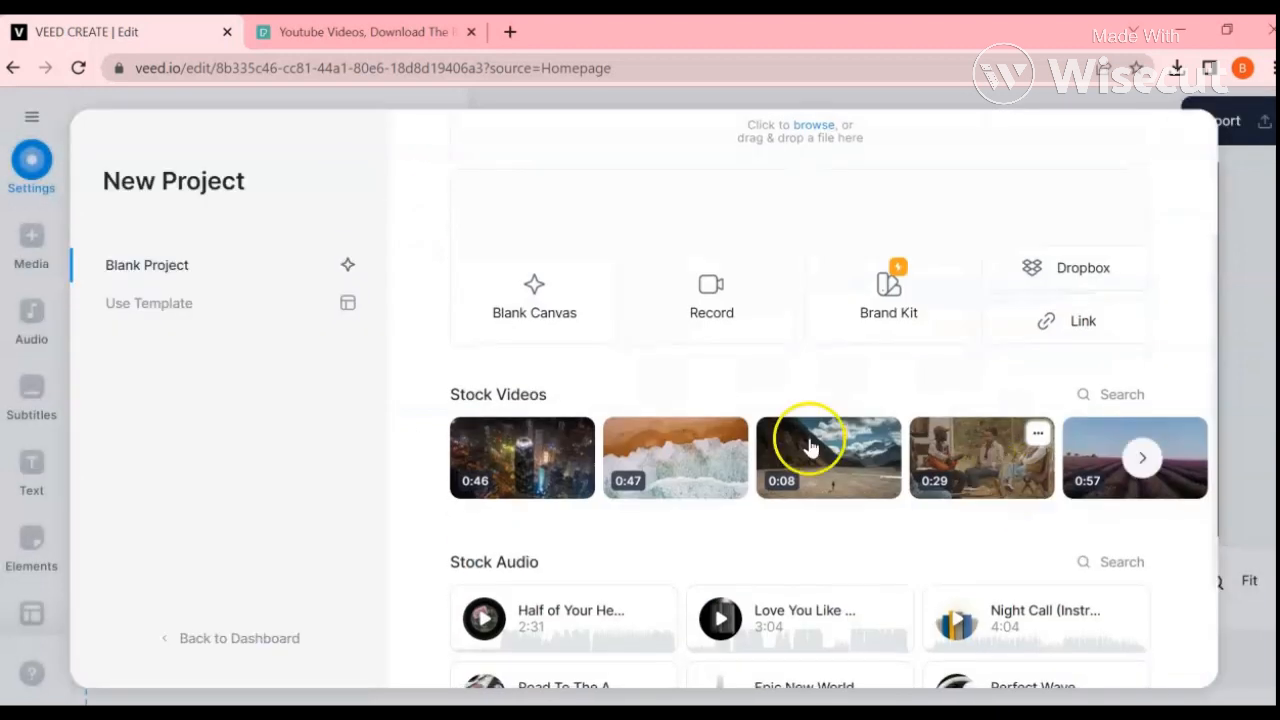
click(1138, 457)
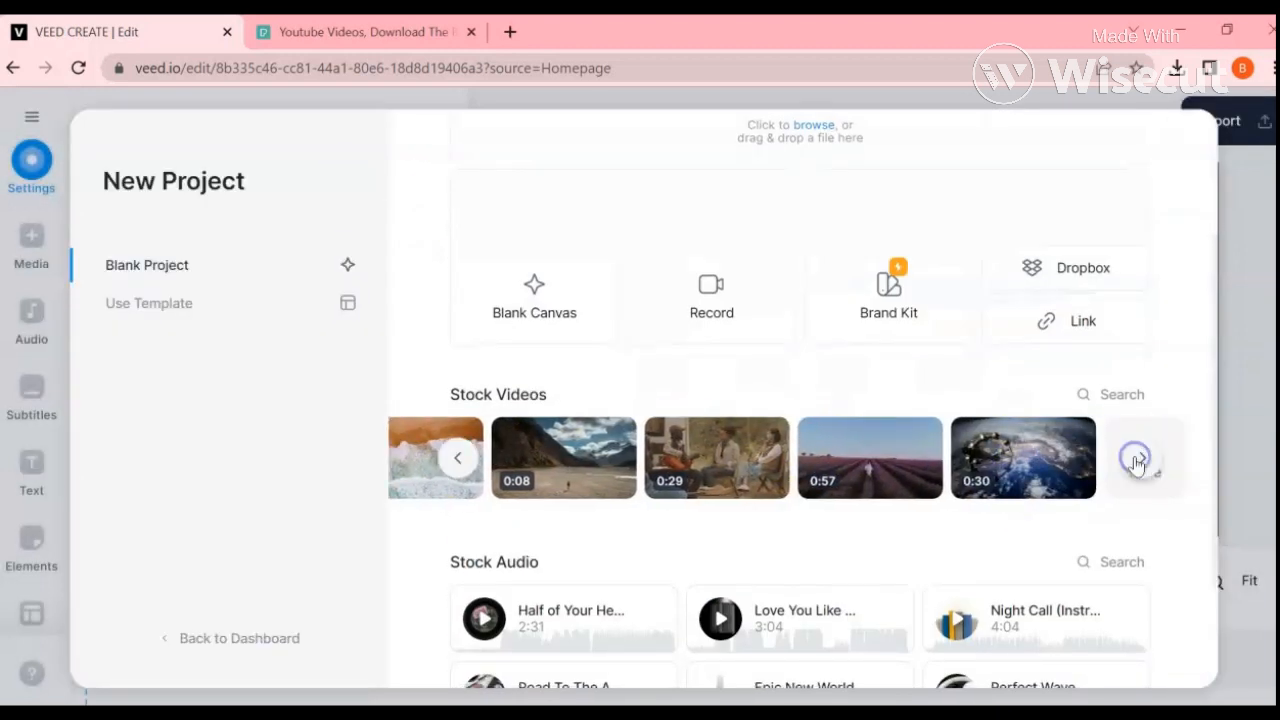
click(966, 476)
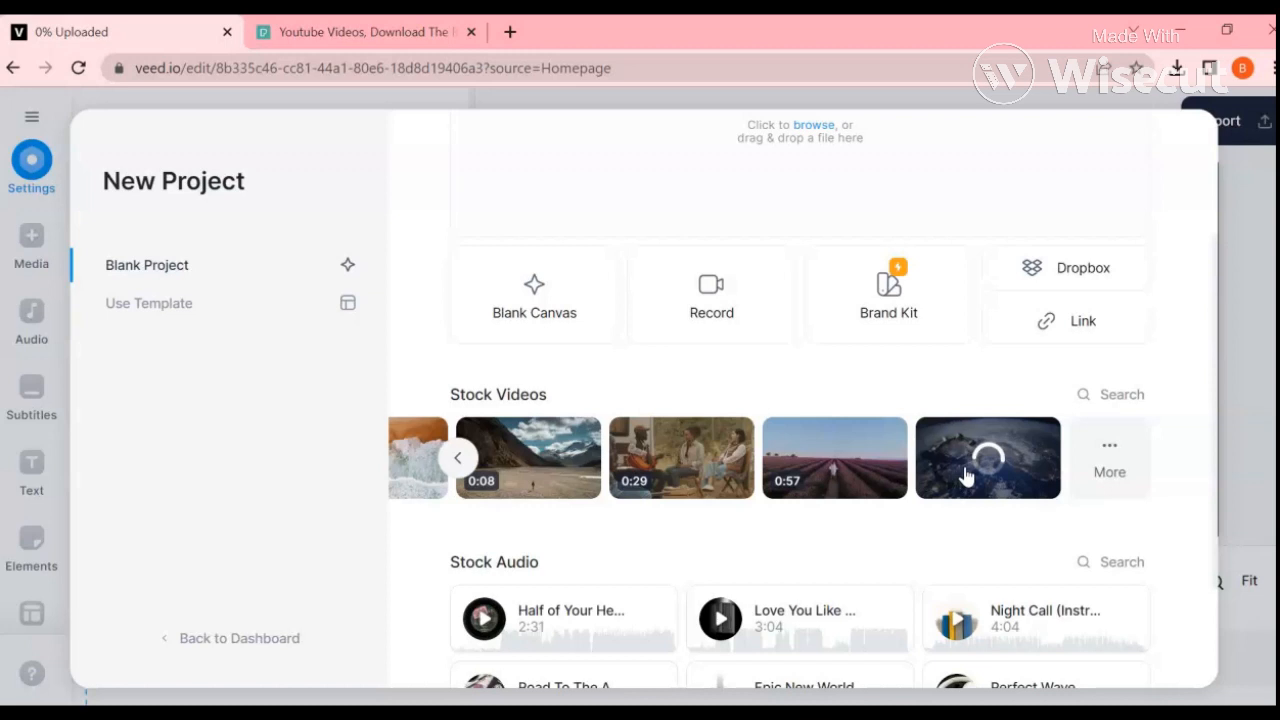
click(968, 460)
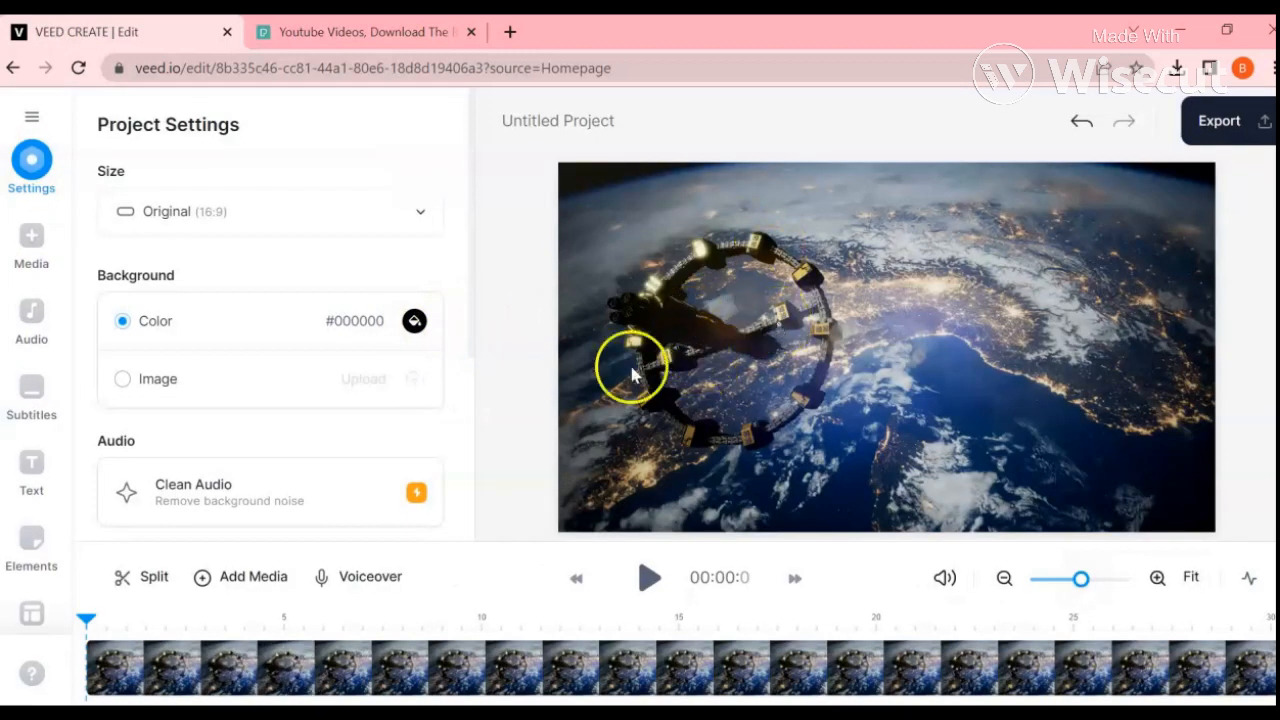
Step: Preview the first seconds of the space clip, pause it and look over the project settings
click(646, 578)
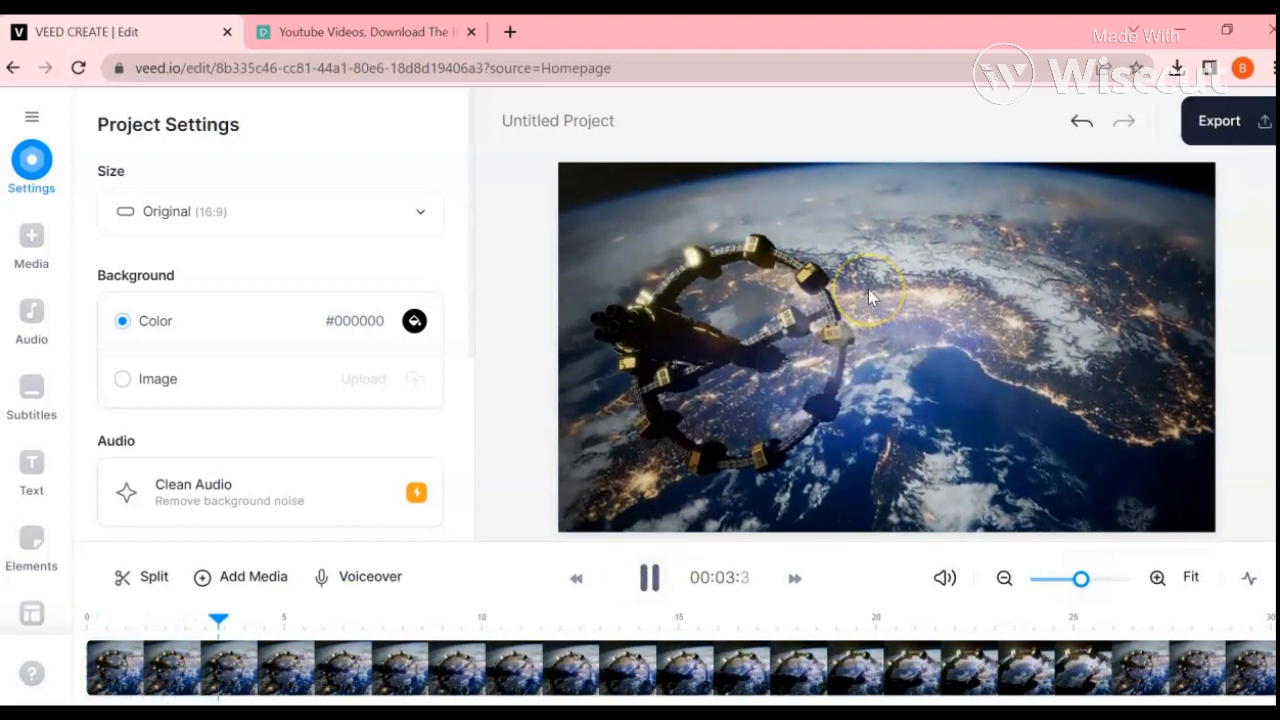
click(647, 578)
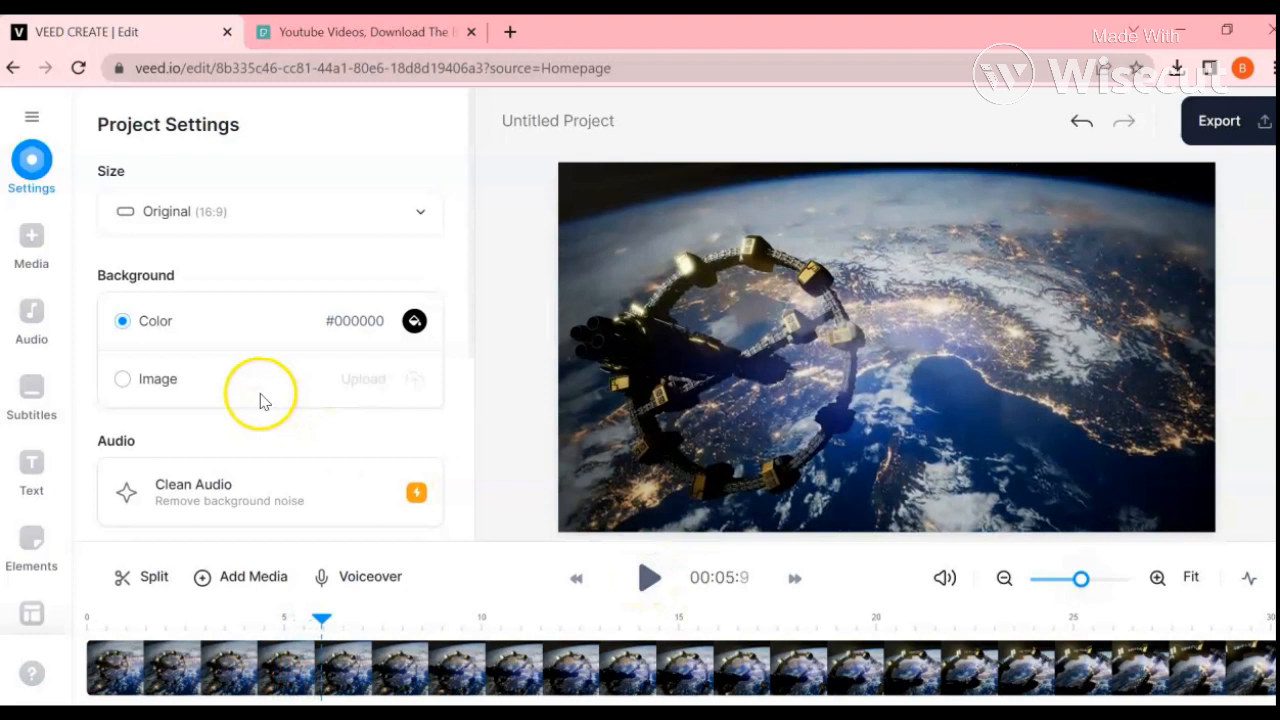
scroll(257, 396, down, 1)
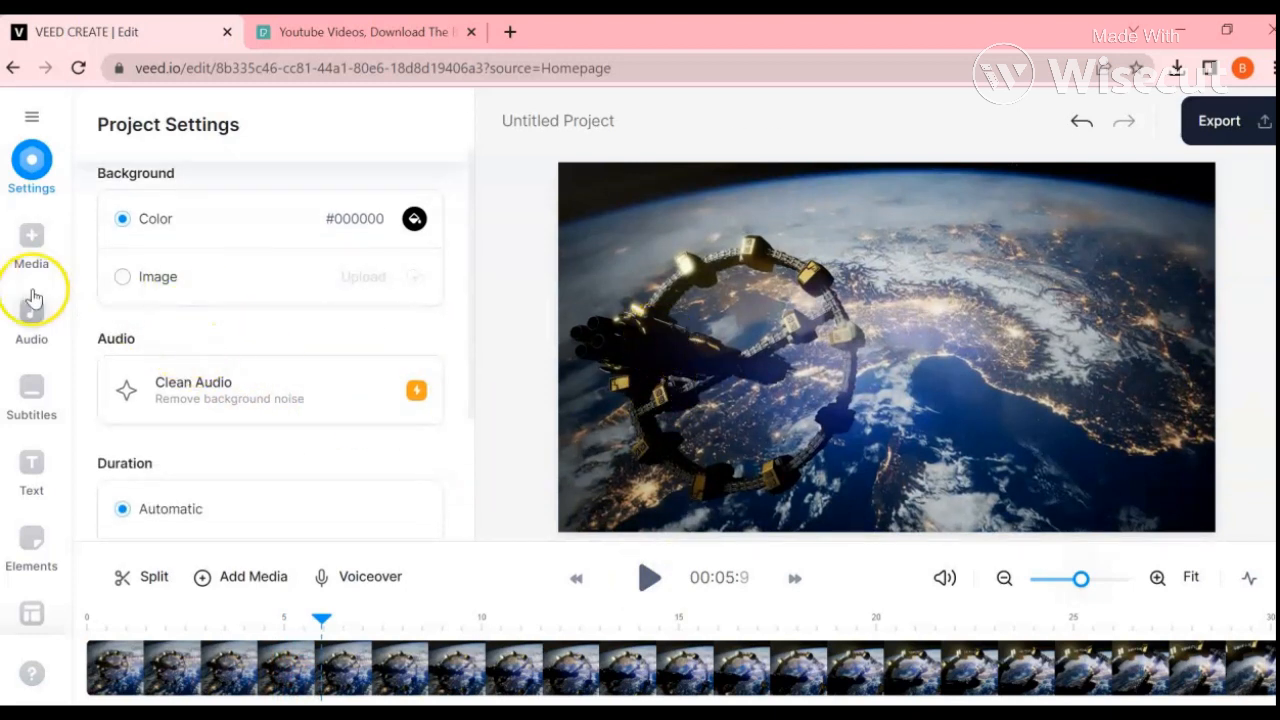
Step: Open the project's audio options and look through the available audio sources
click(38, 320)
scroll(203, 390, down, 4)
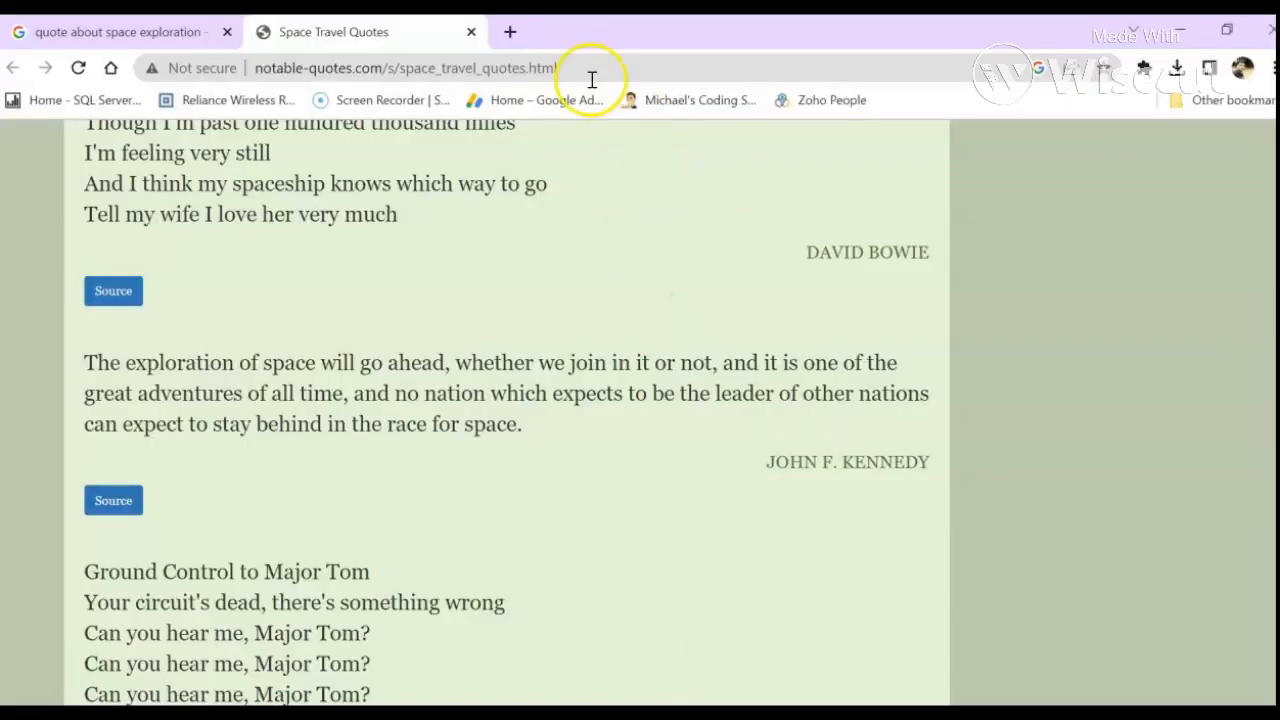
Step: In the other browser window, search for "youtube music library" in a new tab and open the YouTube Studio audio library
click(513, 35)
text(youtube music library)
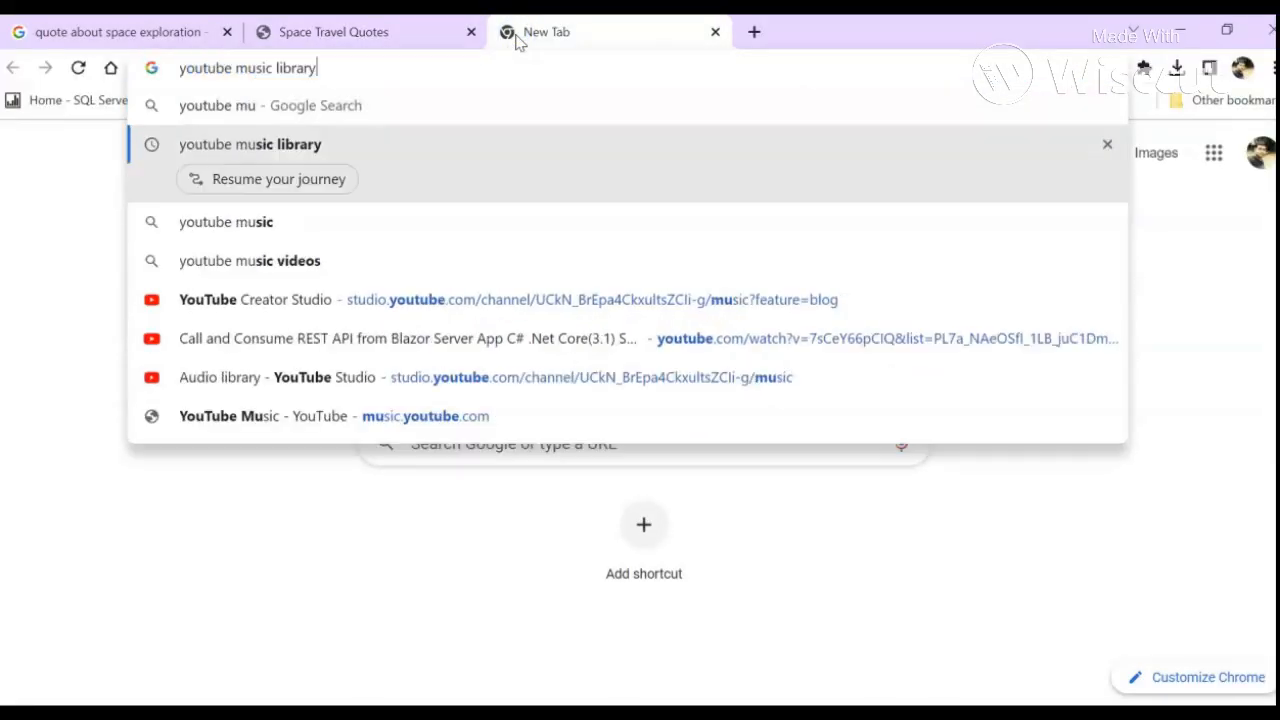
key(Return)
click(262, 342)
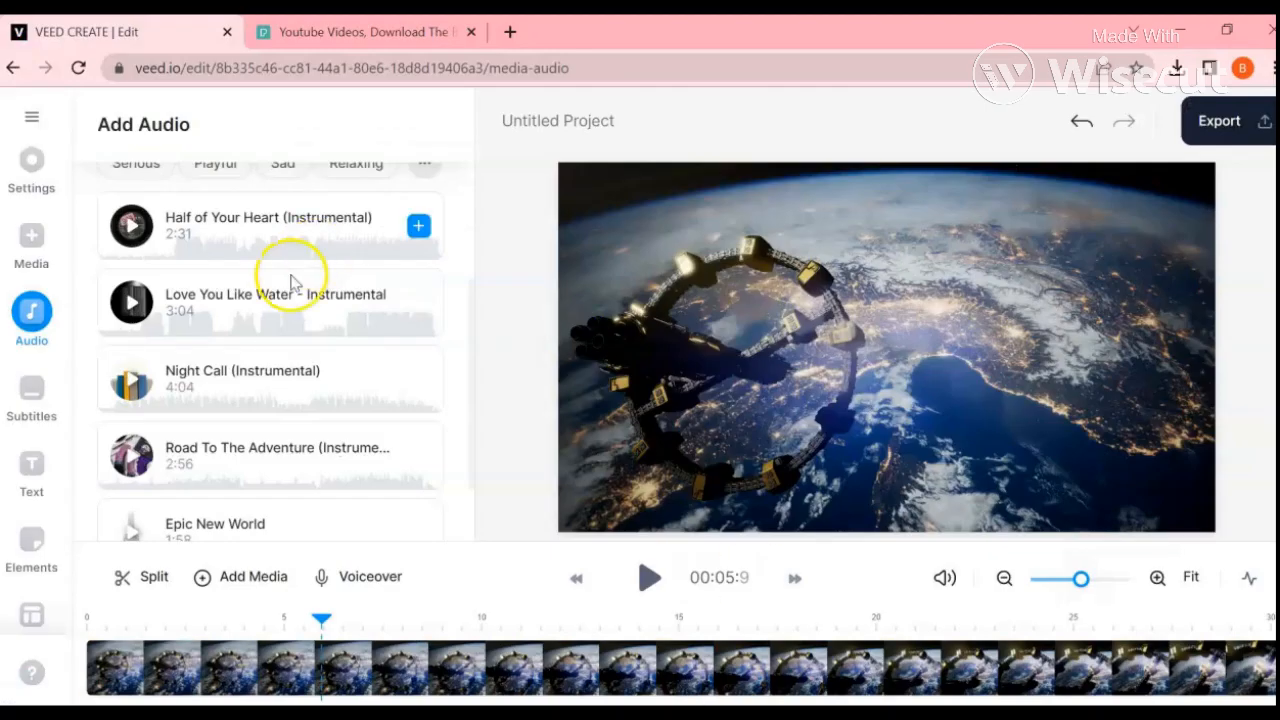
Step: Upload the Silent Night - DJ Williams audio file from the YTMusic folder to the VEED project
scroll(288, 290, up, 5)
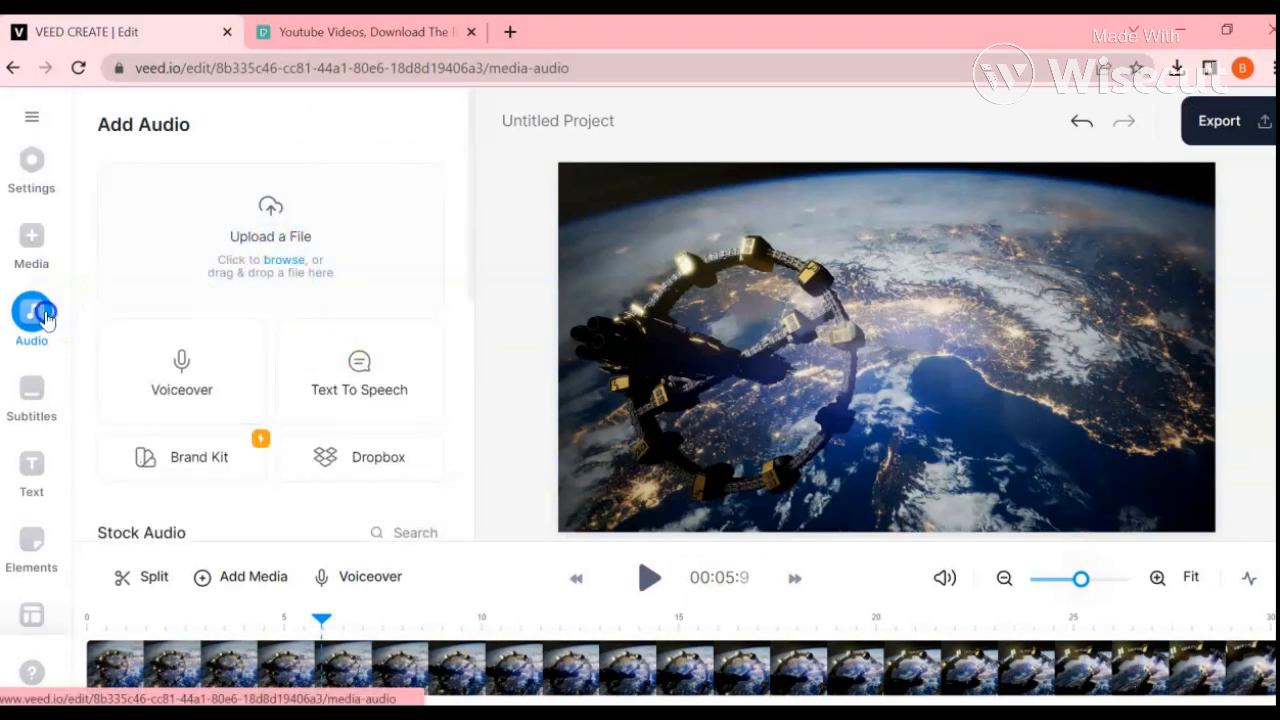
click(283, 262)
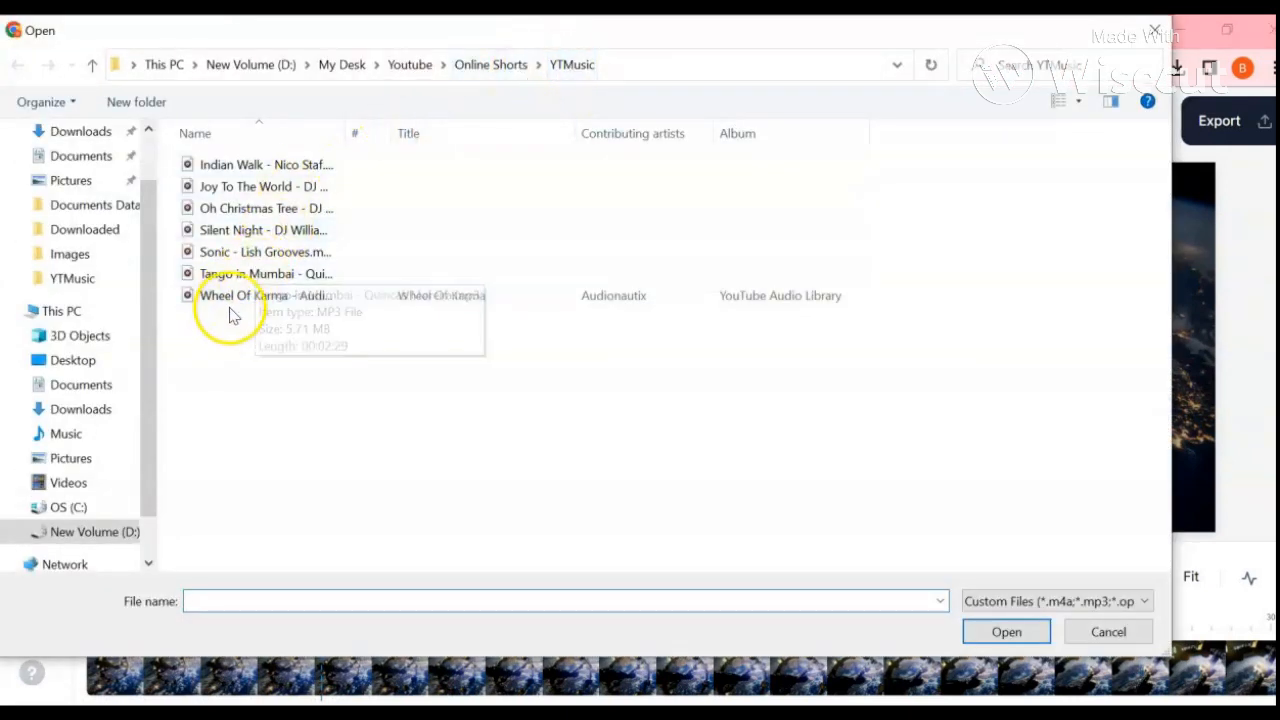
click(222, 232)
click(972, 632)
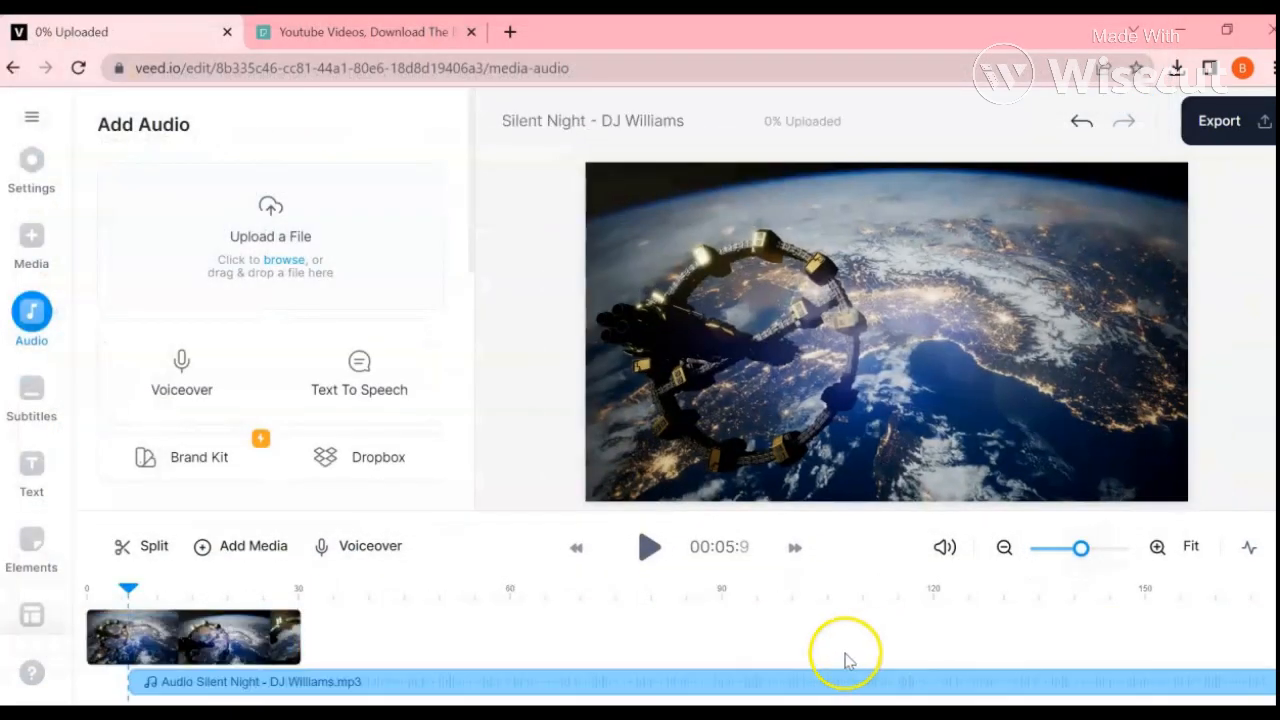
Step: Move the Silent Night audio to the start of the timeline and trim its end to about 30 seconds, near the video clip's end
drag(808, 677, 759, 670)
drag(1231, 681, 291, 681)
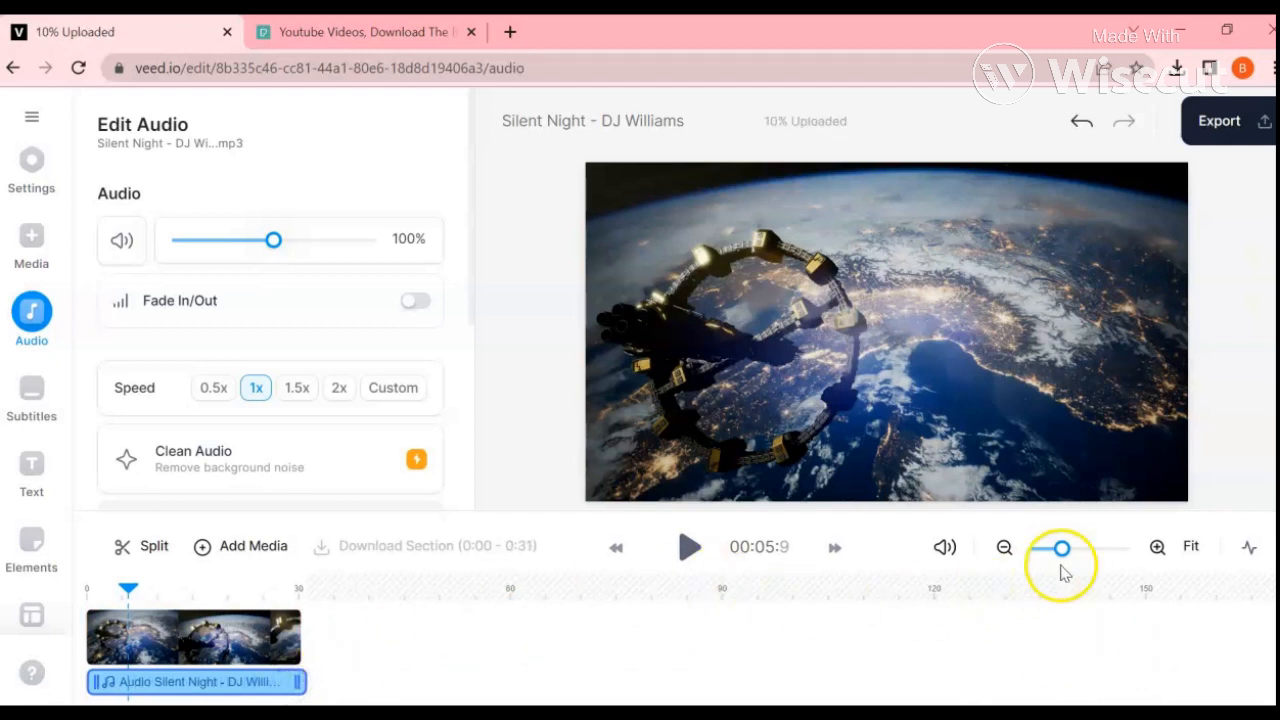
click(1192, 548)
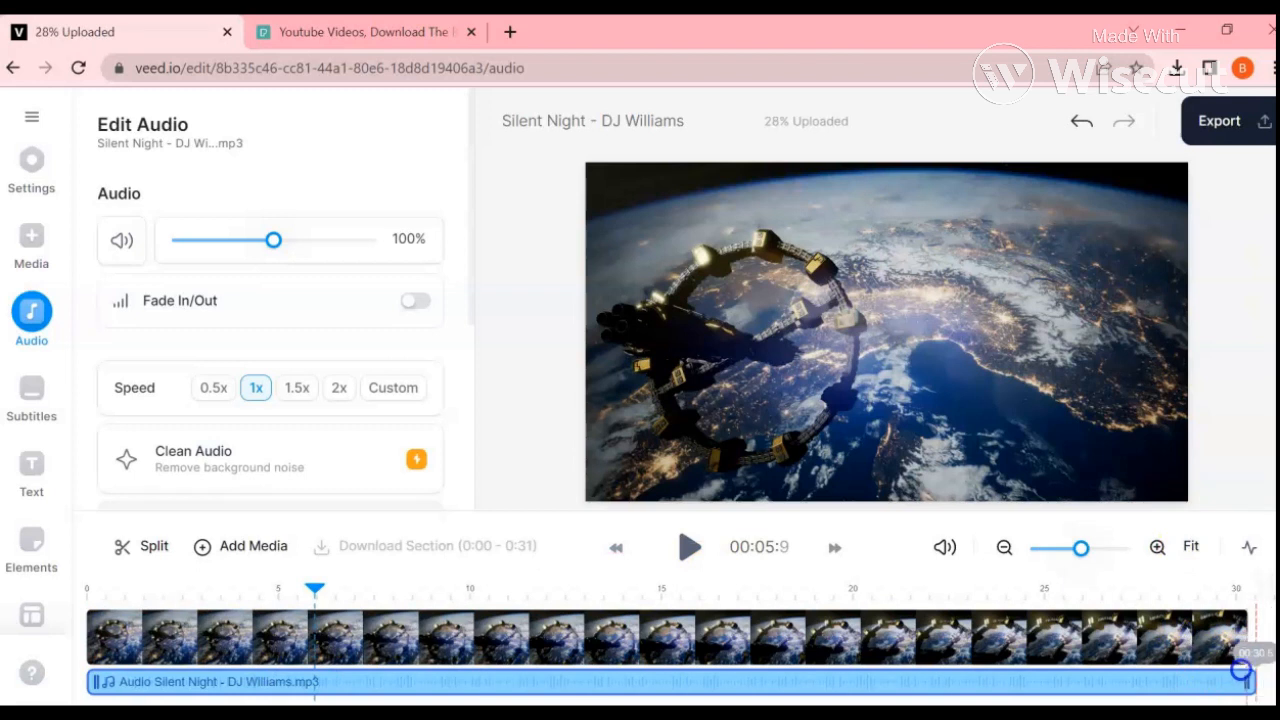
drag(1222, 665, 1222, 663)
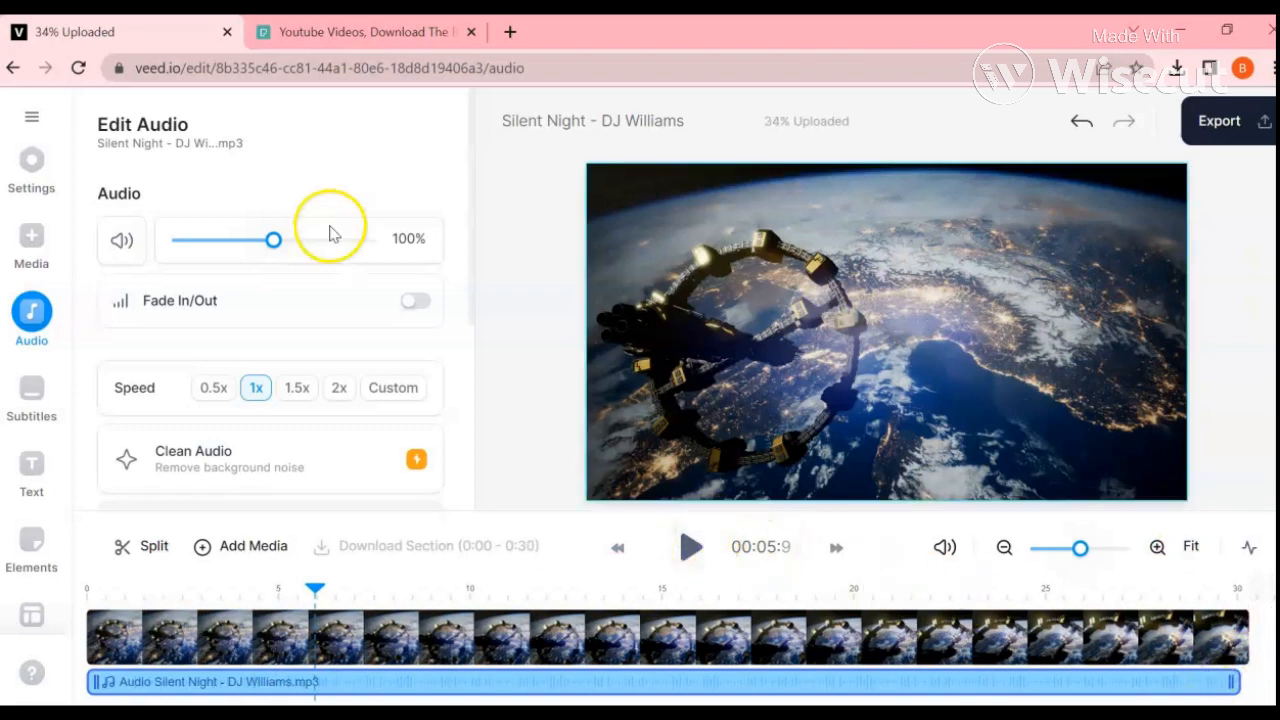
Step: During playback, lower the Silent Night audio volume to 25% and enable Fade In/Out, pausing playback when done
click(694, 556)
drag(273, 240, 209, 240)
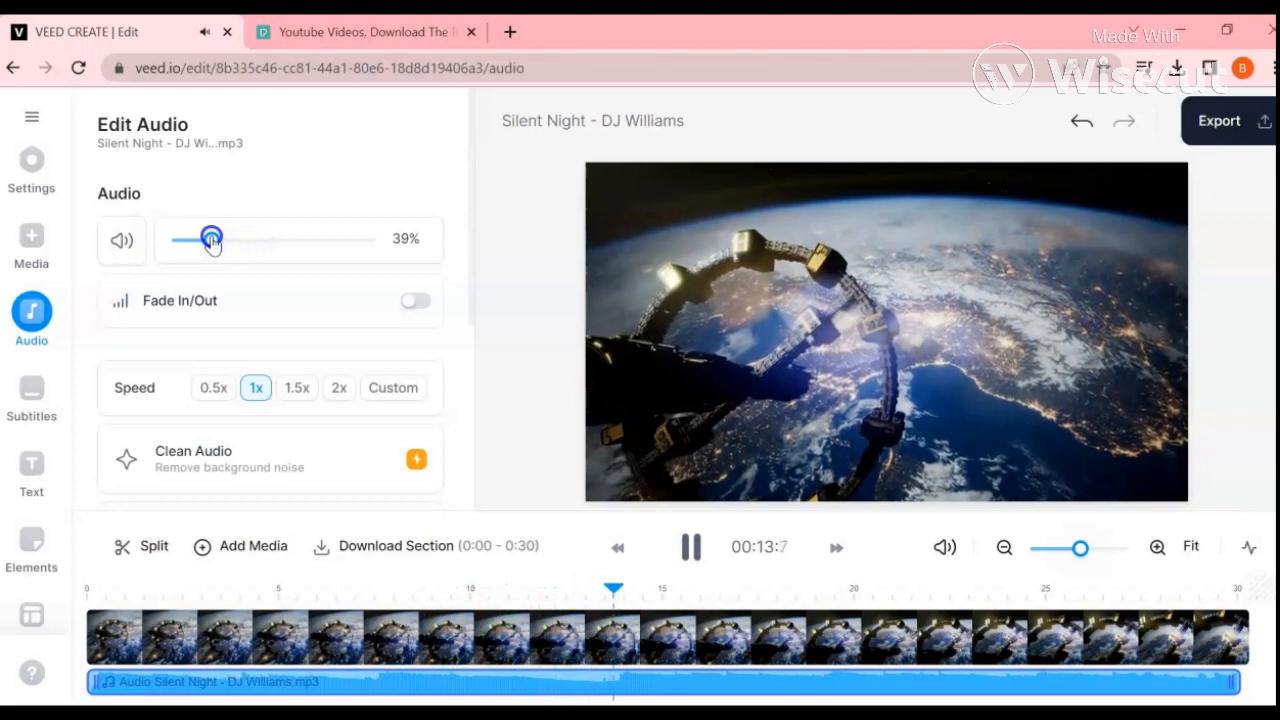
click(415, 301)
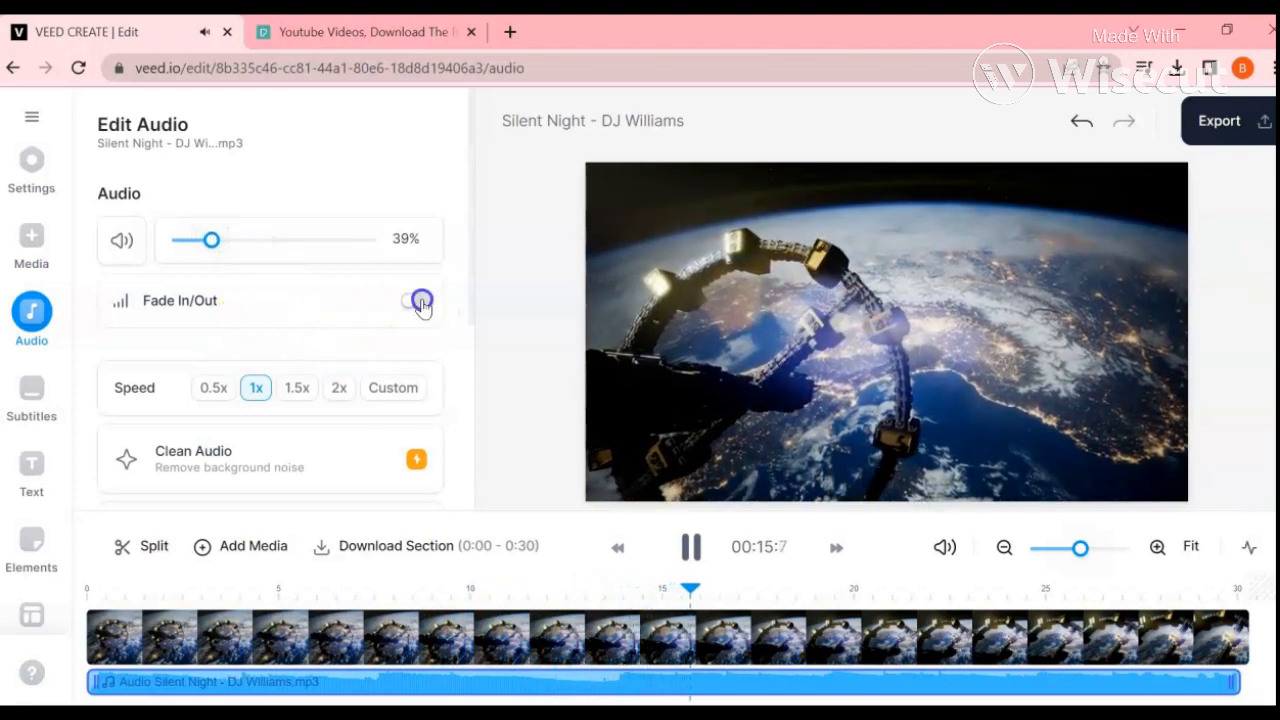
drag(211, 240, 195, 239)
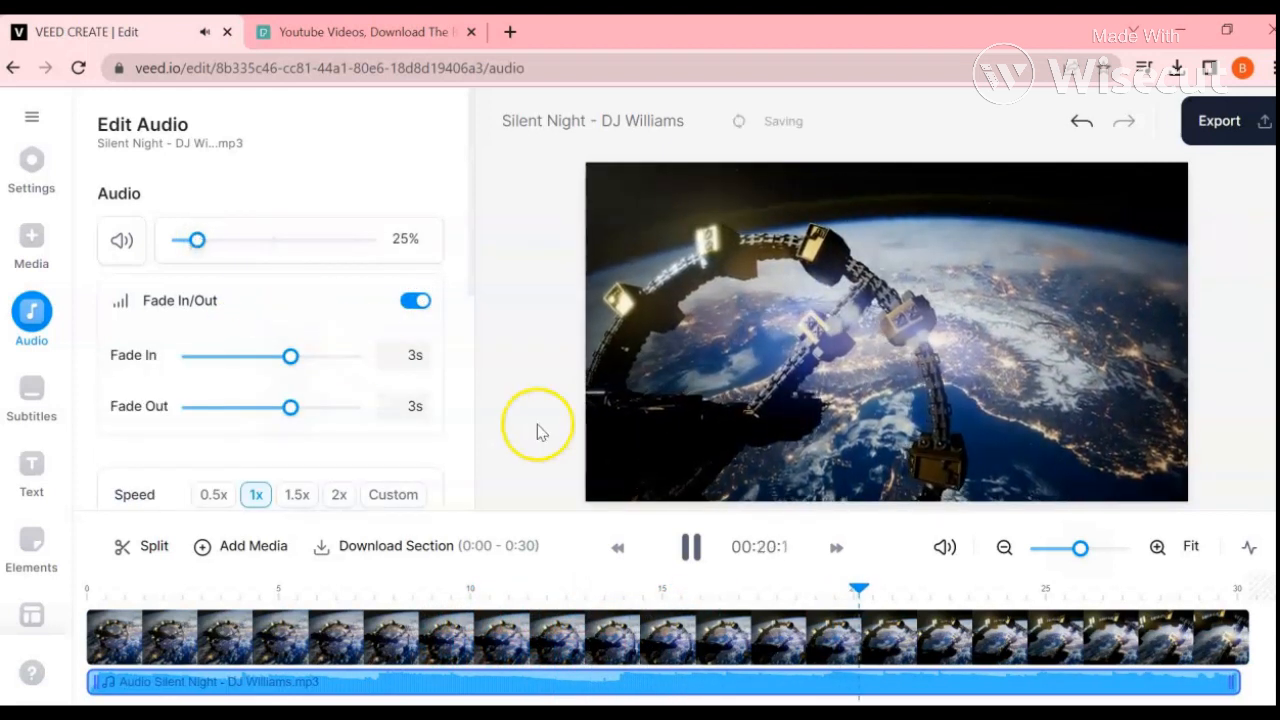
click(689, 545)
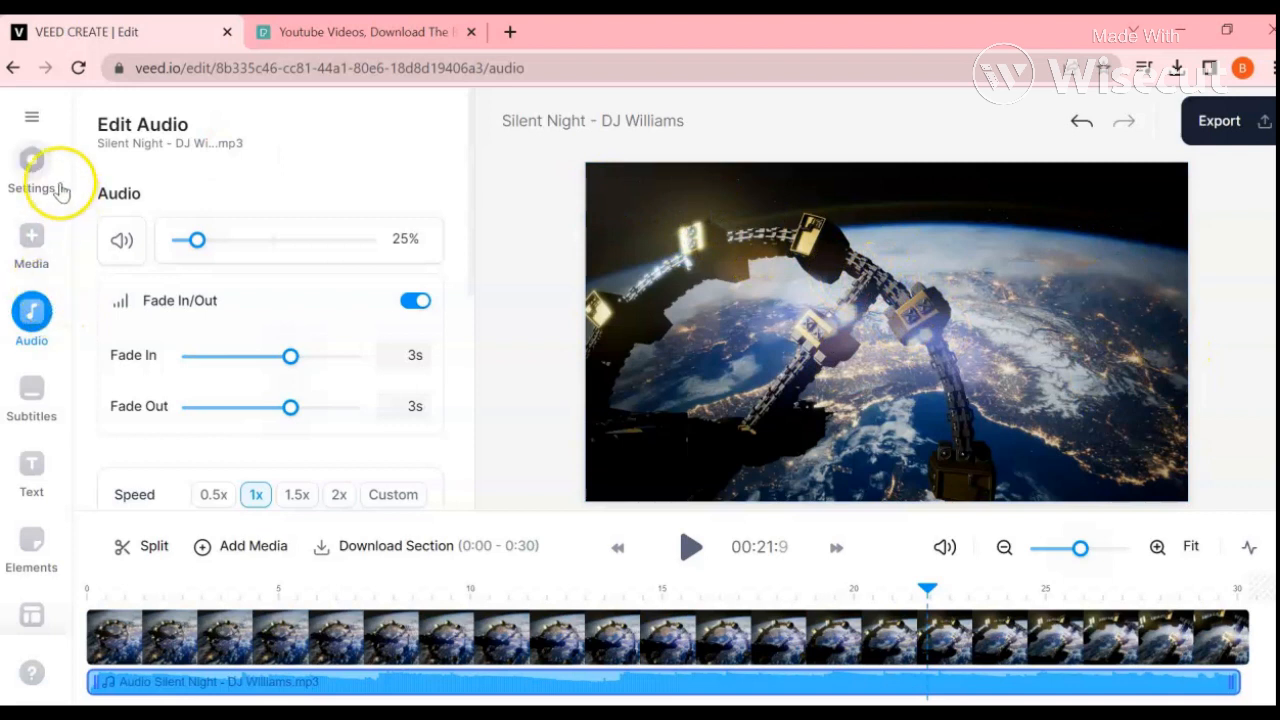
Step: Change the project size to YouTube Short (9:16) and cancel debugging in the Visual Studio Just-In-Time Debugger dialog
click(31, 172)
click(234, 211)
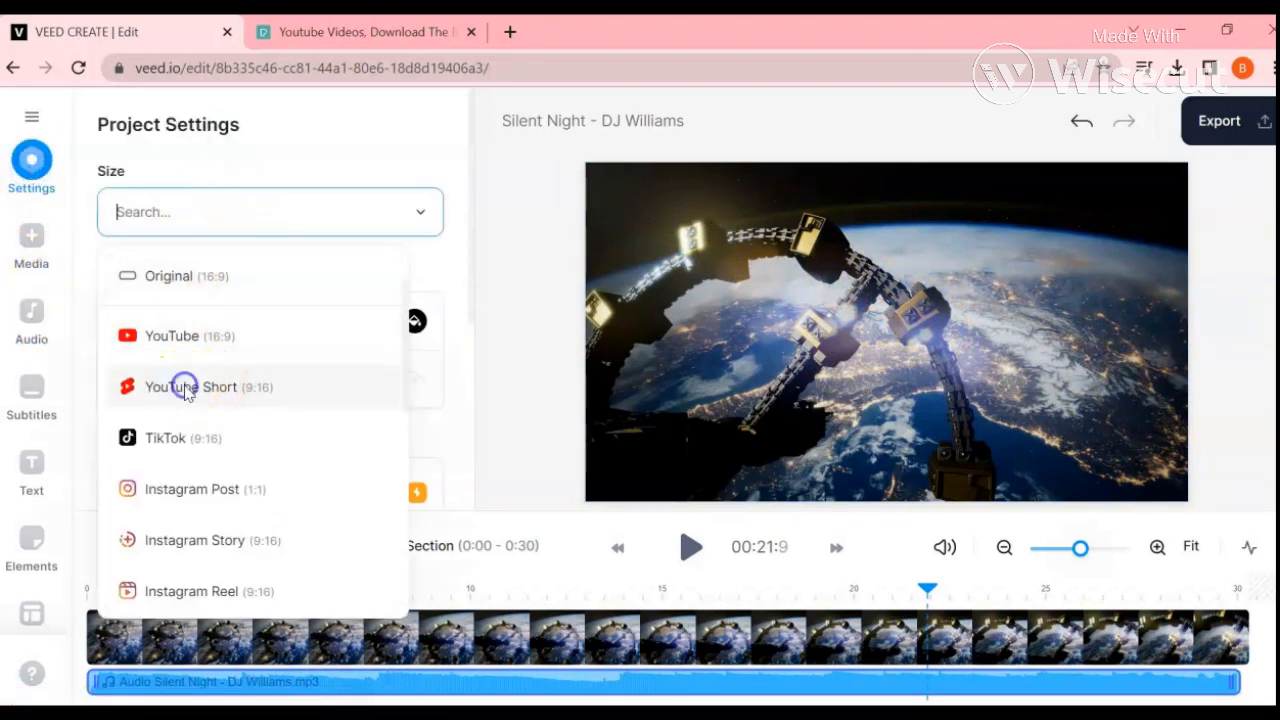
click(185, 392)
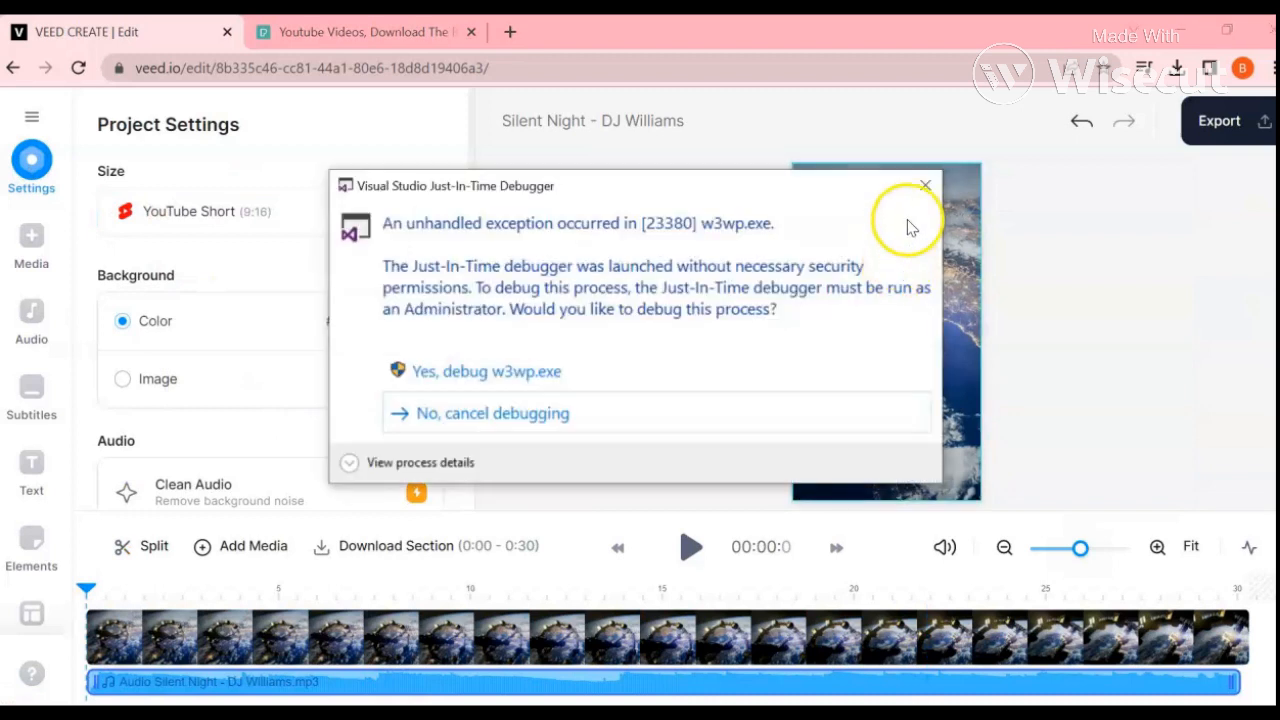
click(545, 411)
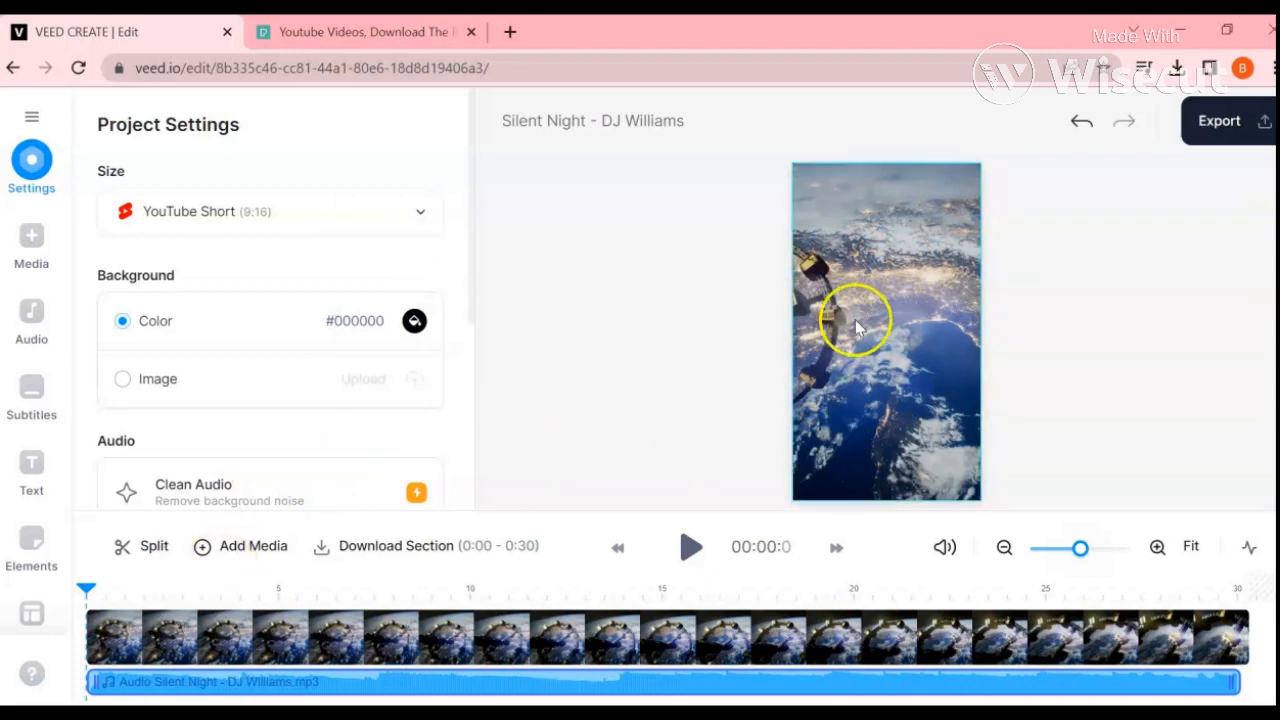
Step: In the other browser window, copy the John F. Kennedy quote about space exploration from the Space Travel Quotes page
click(494, 686)
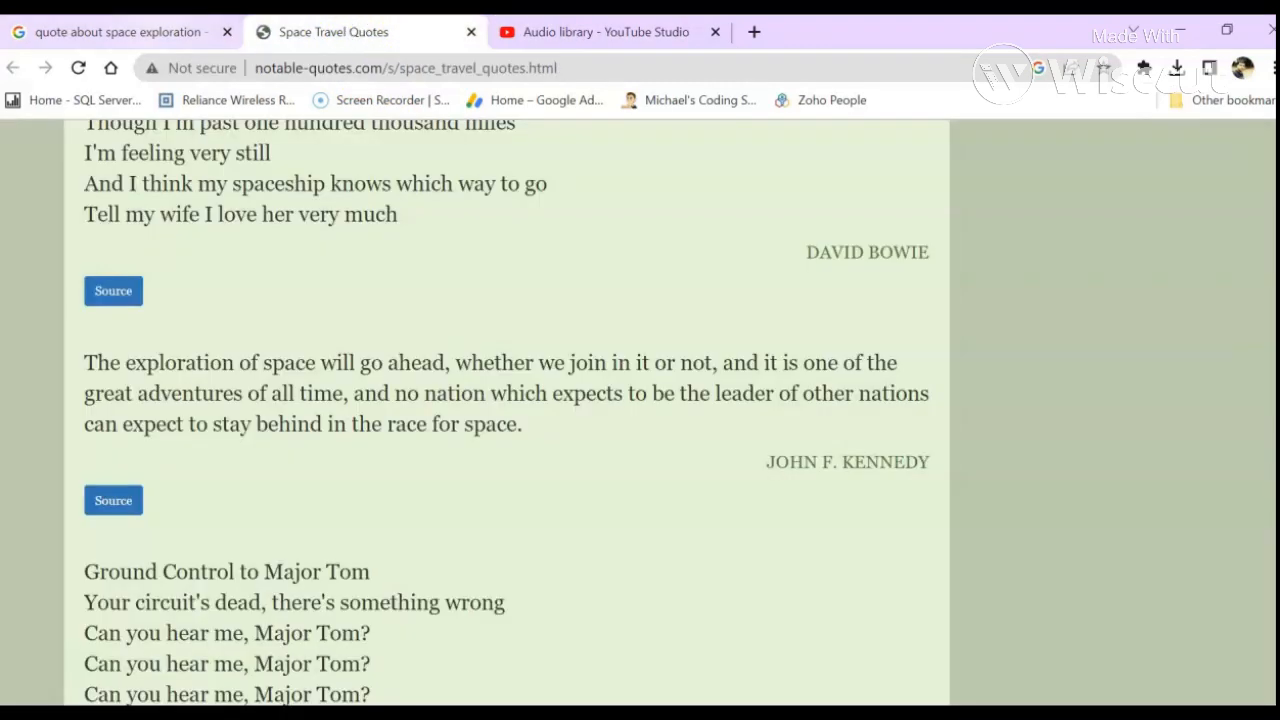
click(118, 32)
scroll(143, 214, up, 2)
click(325, 32)
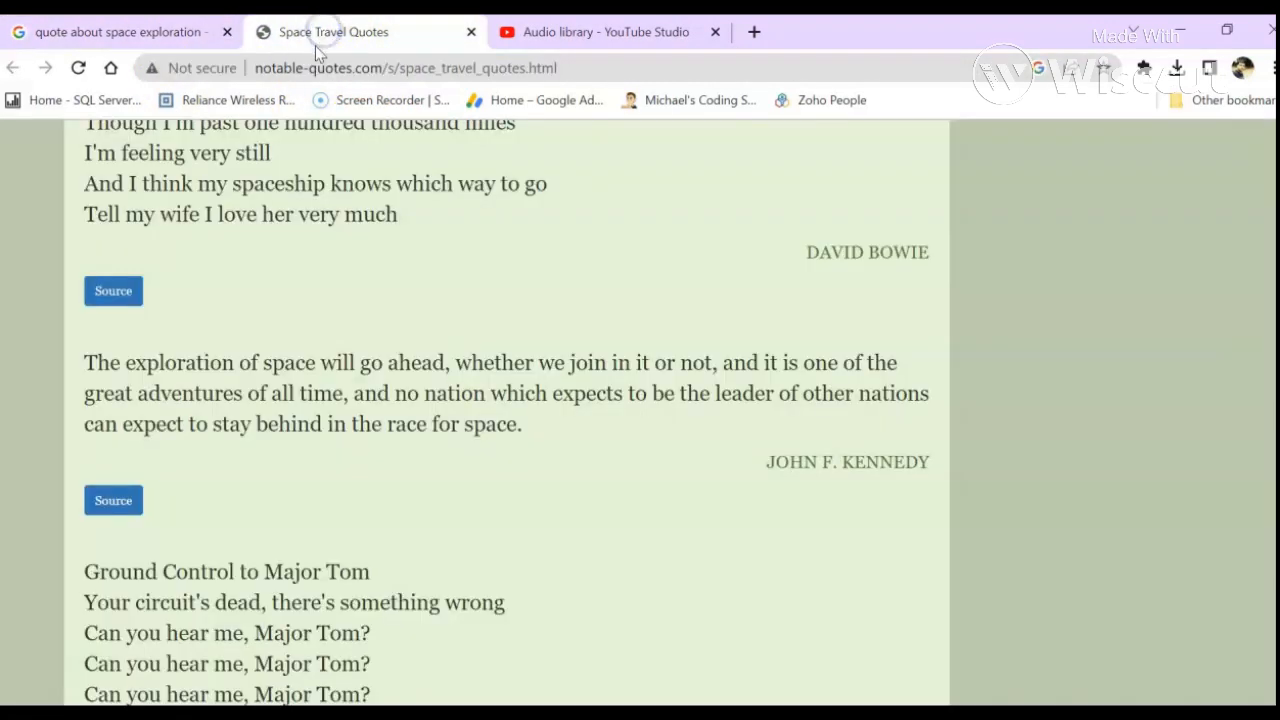
scroll(257, 251, up, 1)
scroll(231, 337, down, 1)
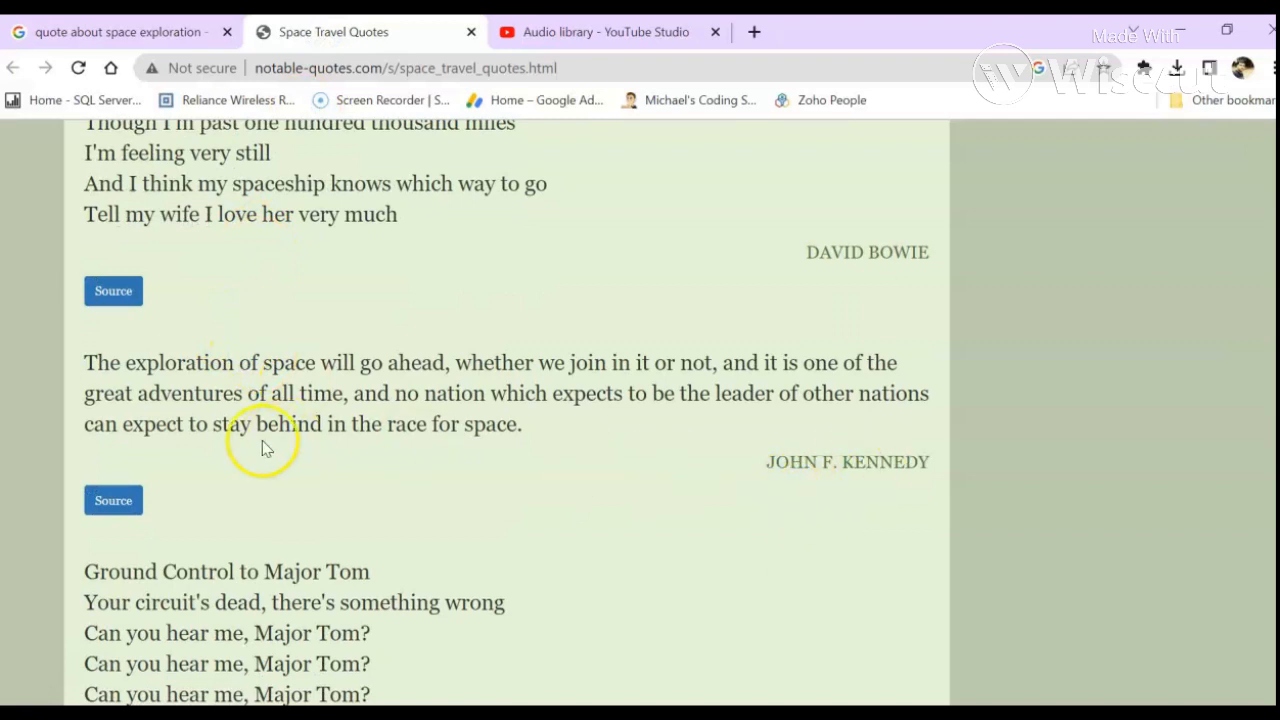
drag(88, 362, 465, 433)
key(ctrl+c)
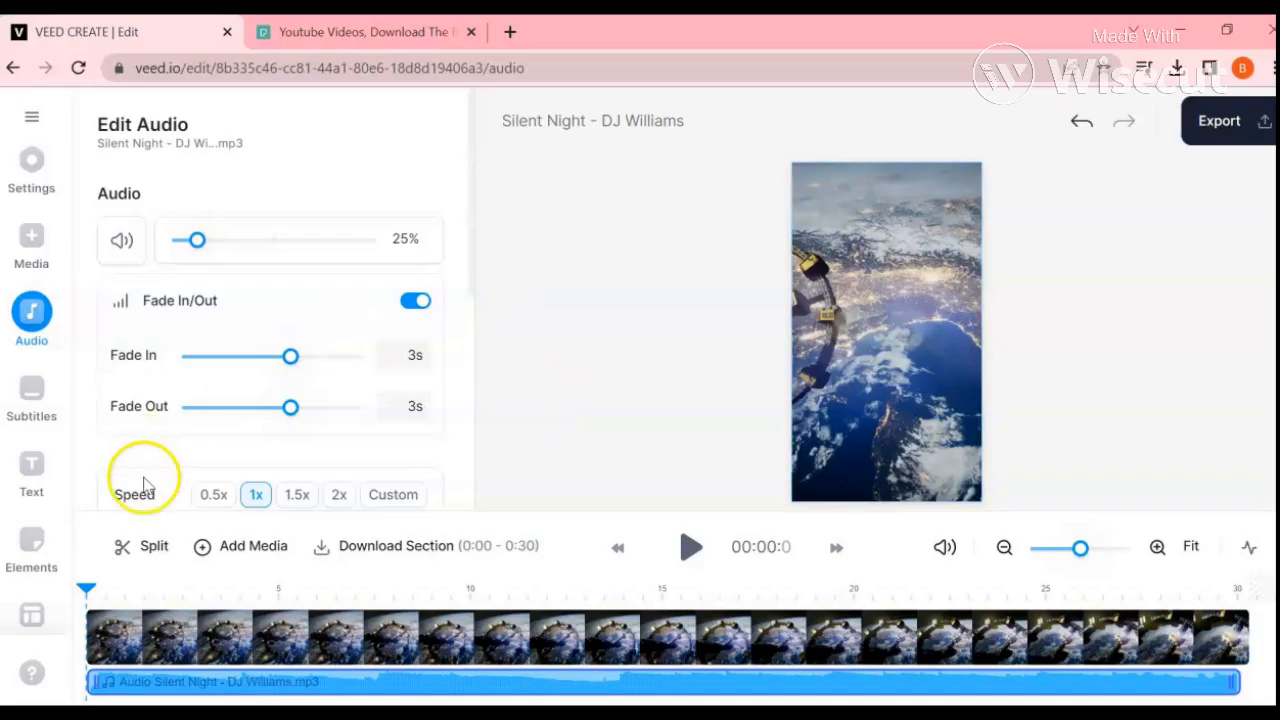
Step: Back in the VEED project, start a Text to Speech audio and paste the copied space exploration quote as its text
click(30, 313)
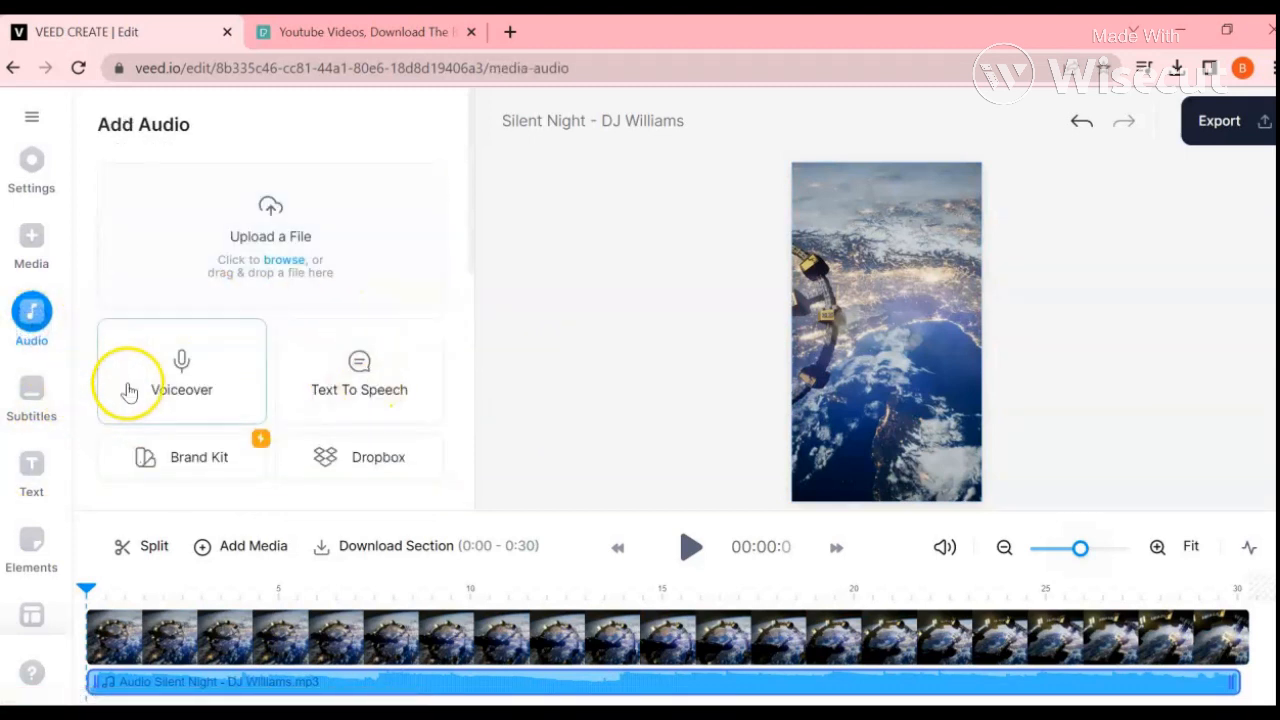
click(362, 385)
scroll(336, 421, down, 1)
click(165, 350)
key(ctrl+v)
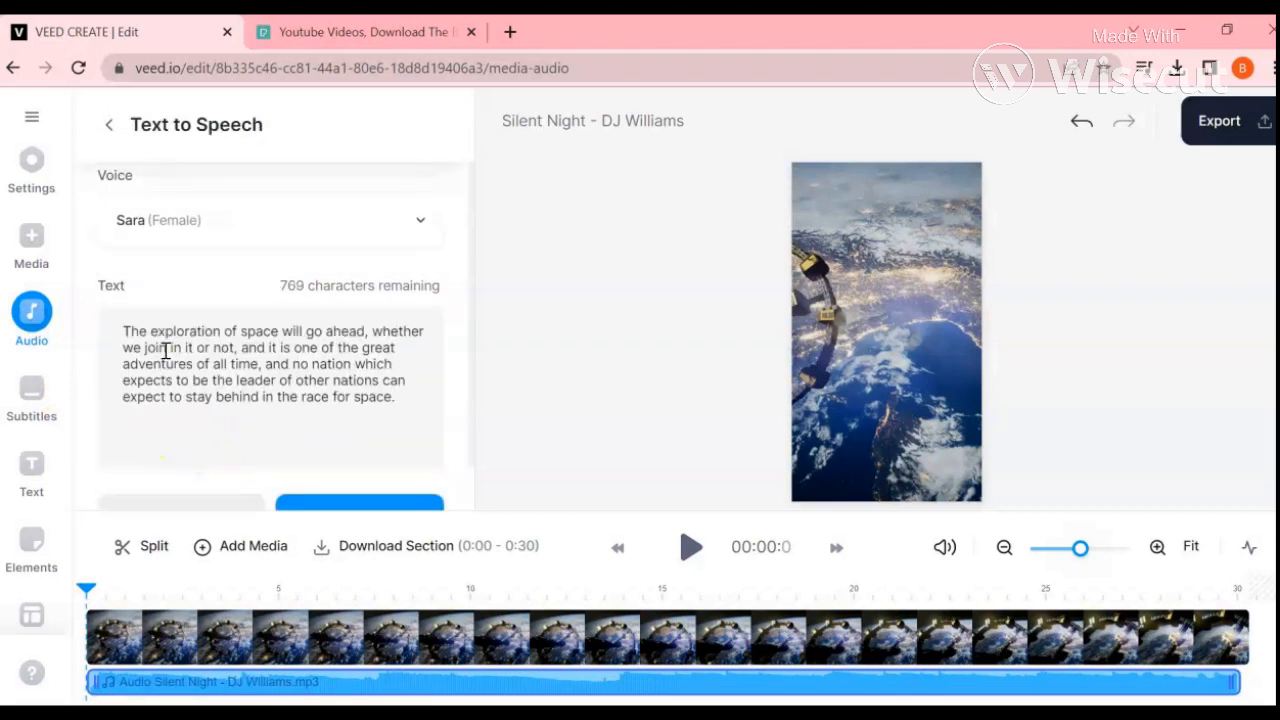
Step: Browse the available text-to-speech voices and listen to the AIGenerate1 (Male) sample
scroll(165, 355, up, 1)
click(194, 331)
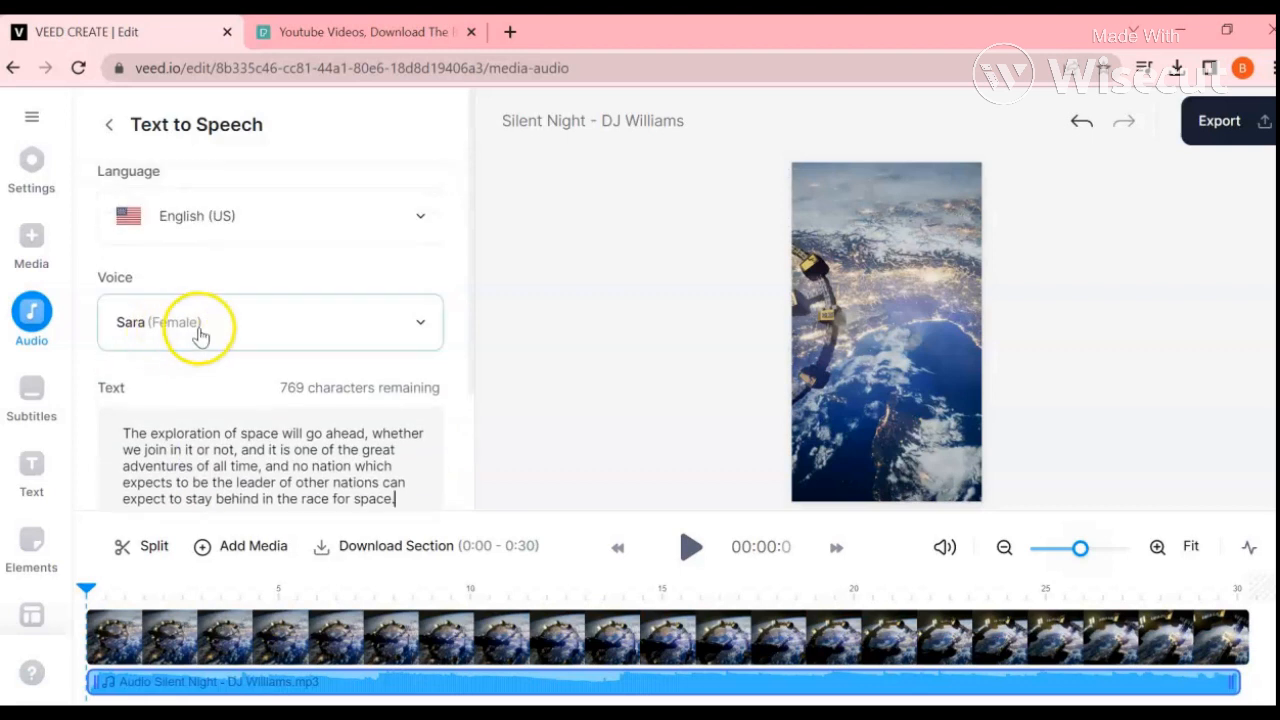
click(135, 332)
scroll(192, 500, down, 2)
scroll(195, 496, up, 2)
scroll(227, 432, down, 12)
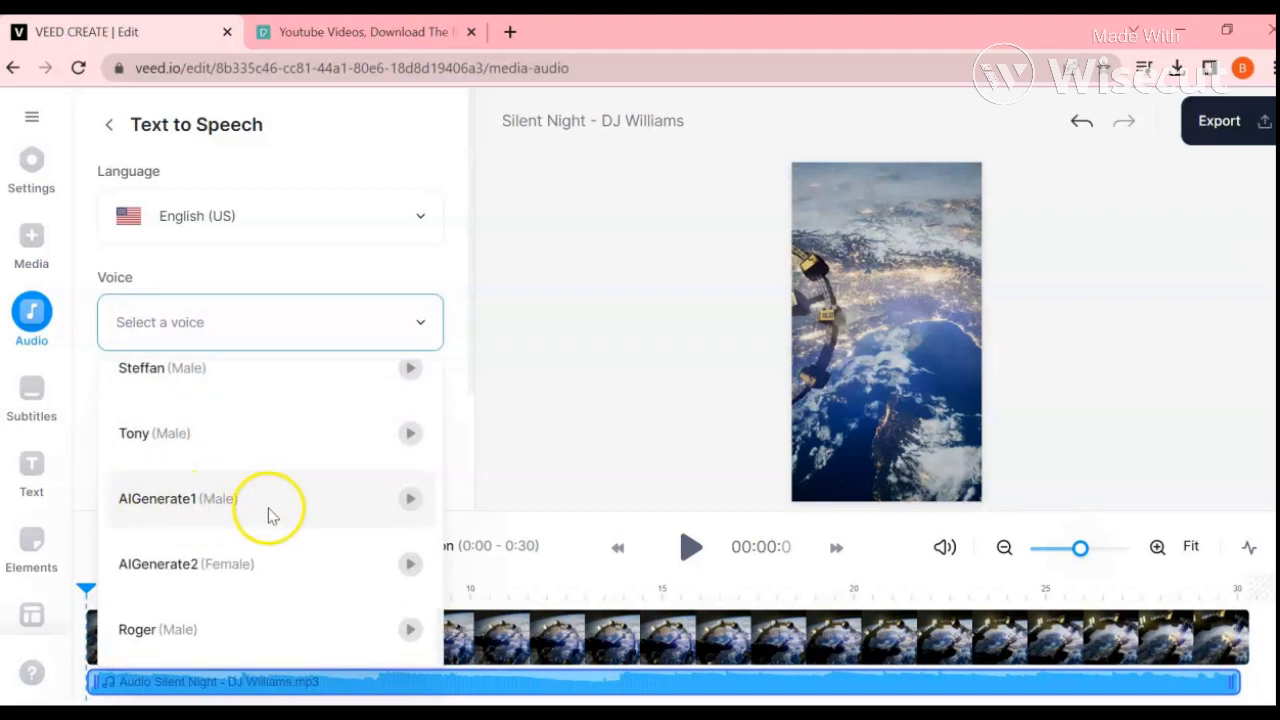
click(409, 501)
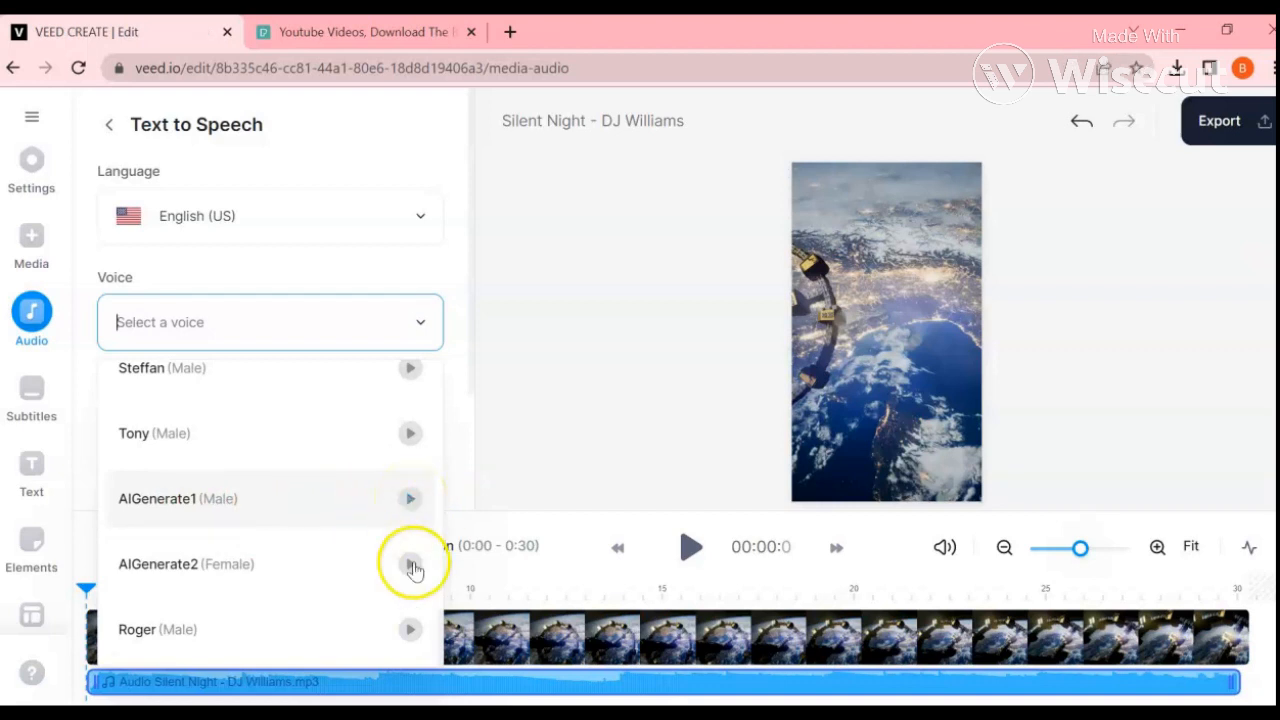
Step: Listen to the Roger and Tony voice samples and choose Tony (Male) for the speech
click(268, 322)
scroll(215, 515, down, 5)
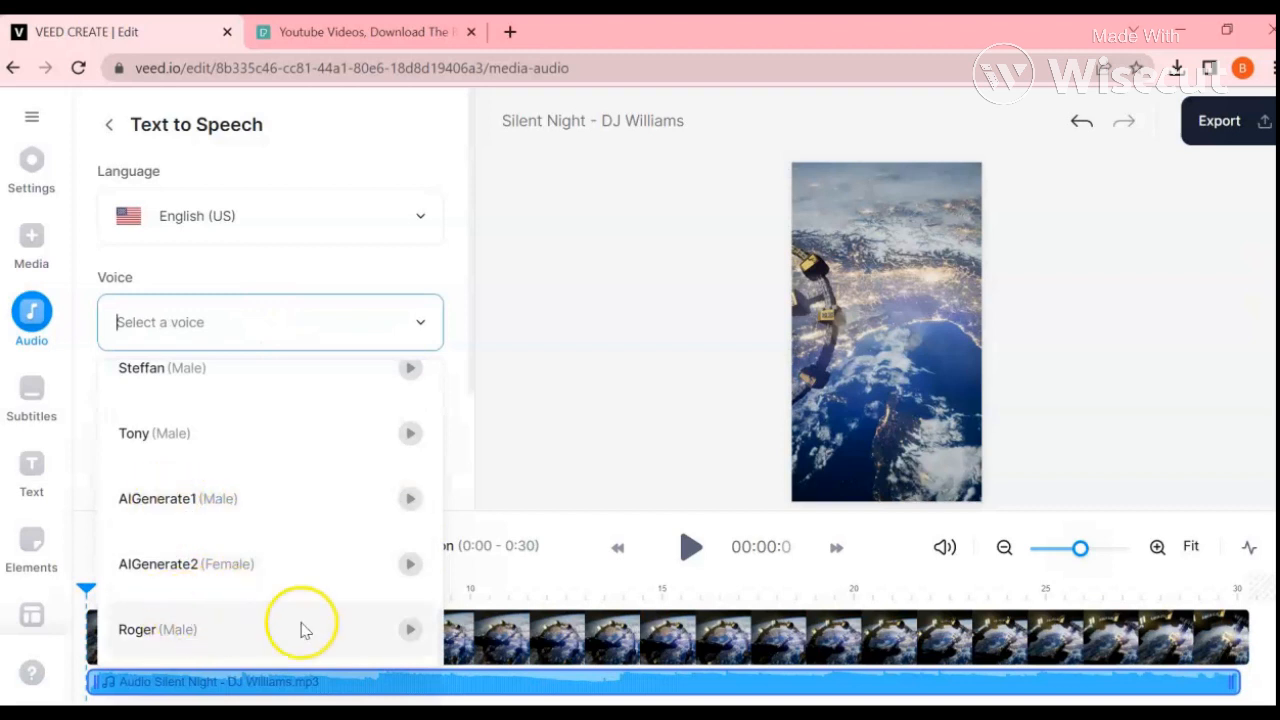
click(410, 633)
click(411, 436)
click(154, 440)
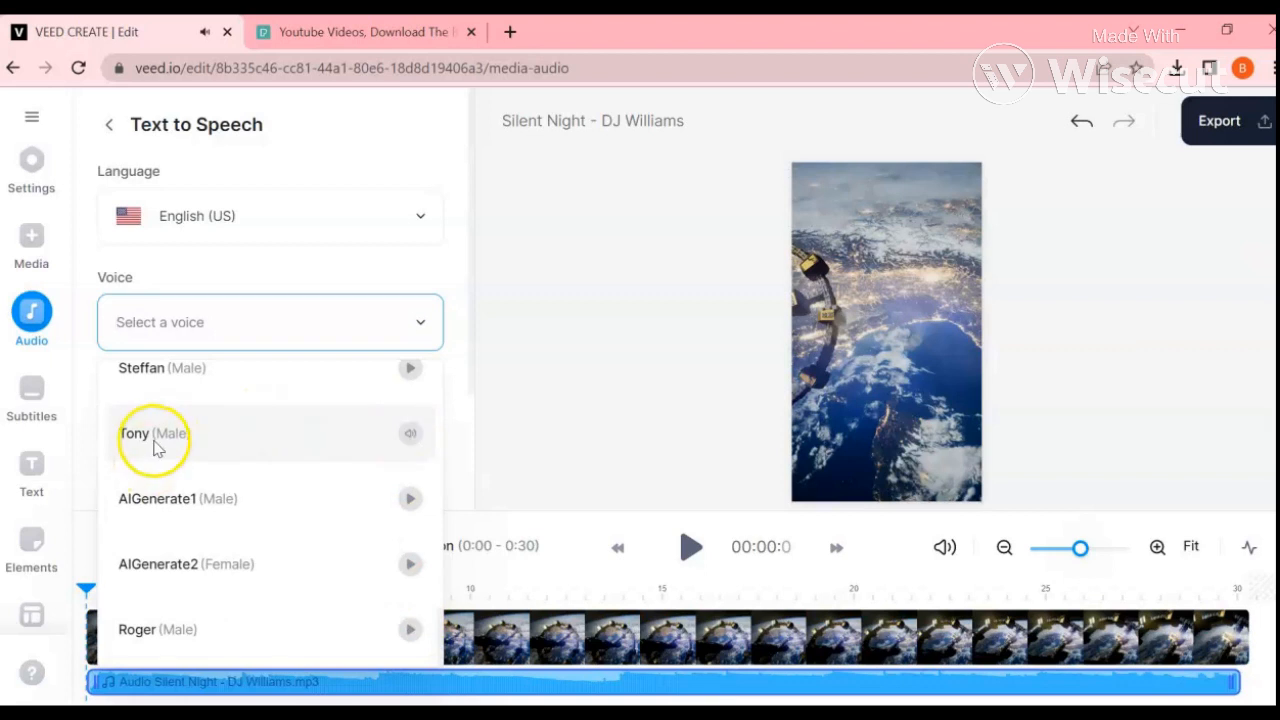
click(152, 440)
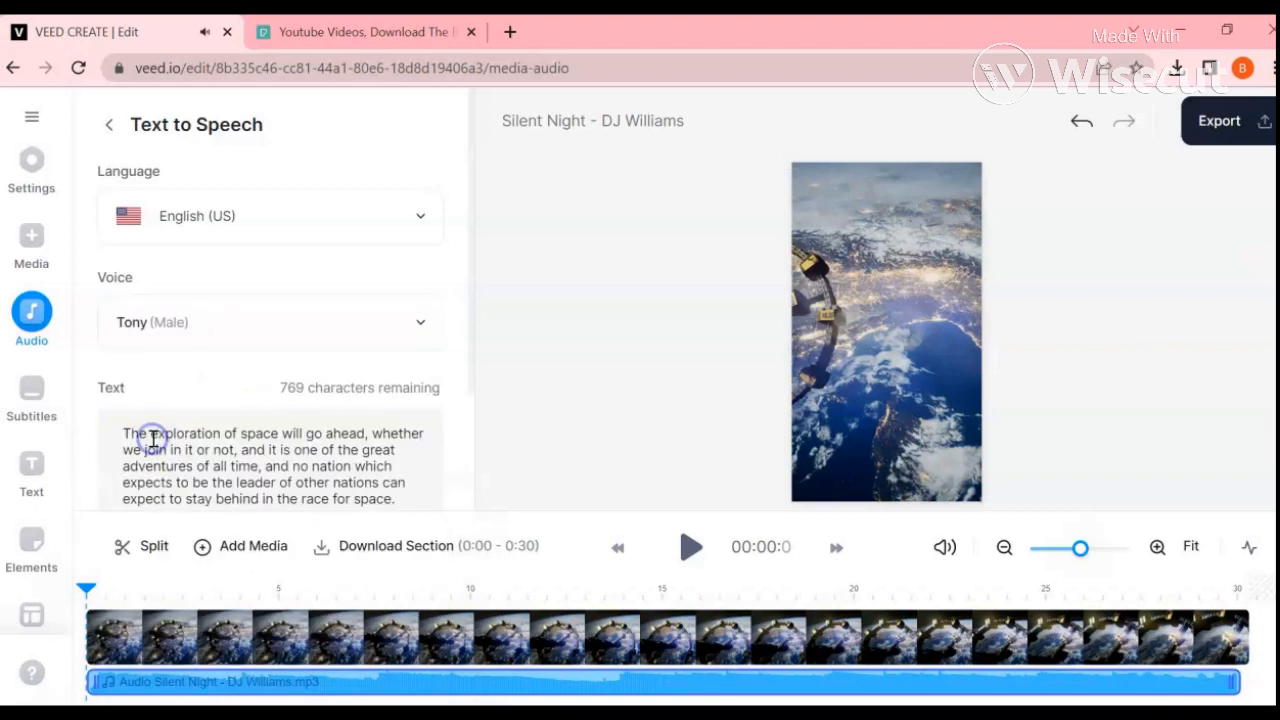
Step: Review the quote text and add the generated speech to the project timeline
scroll(180, 380, down, 1)
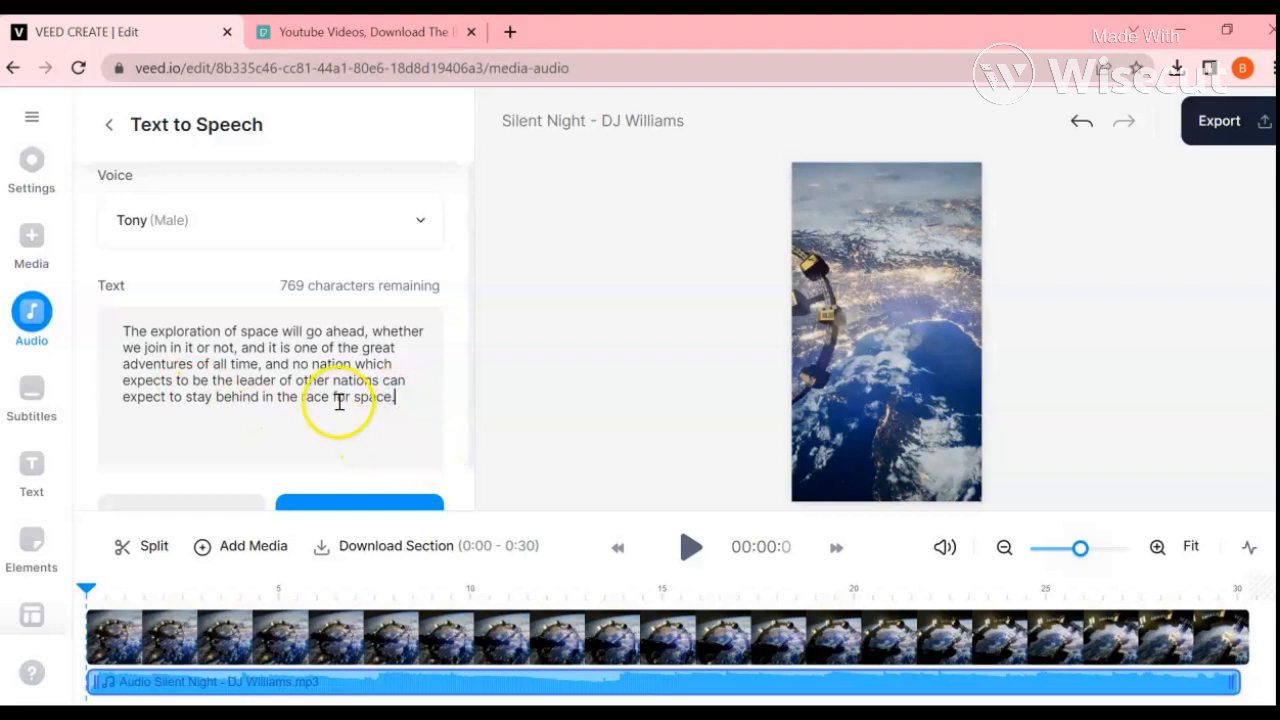
scroll(338, 400, down, 1)
scroll(335, 410, up, 2)
scroll(331, 416, down, 2)
click(328, 468)
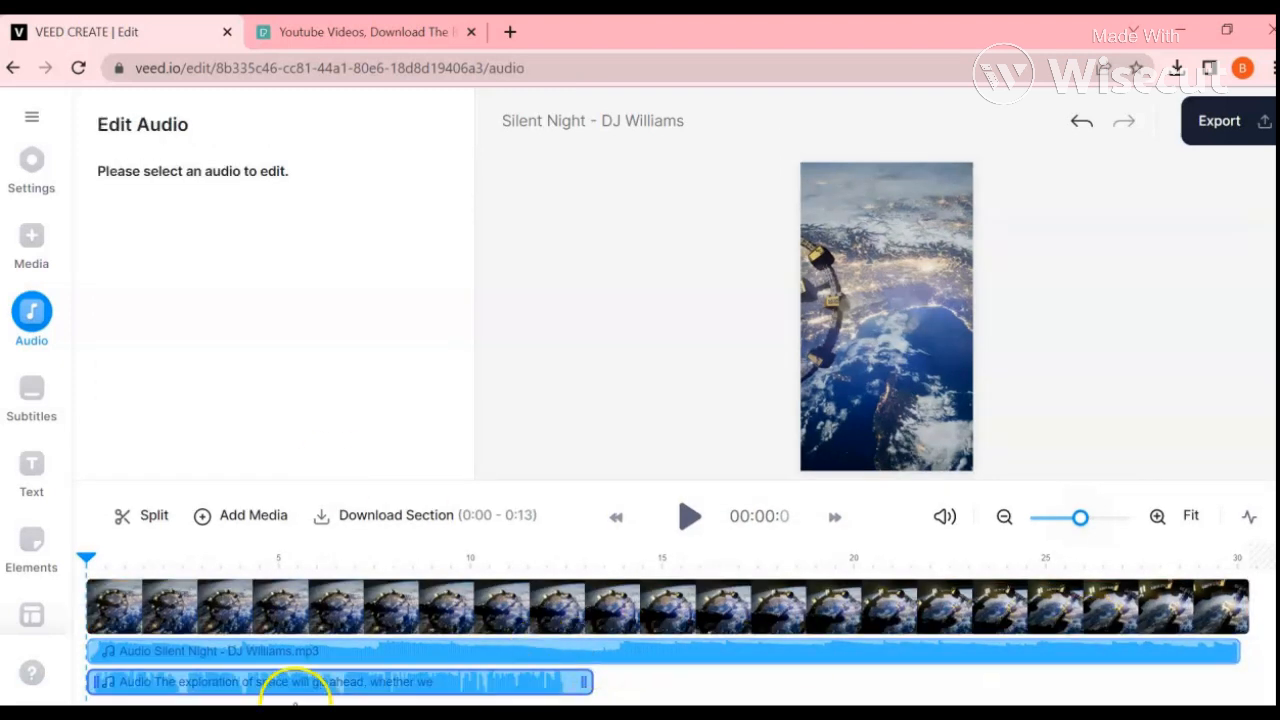
Step: Trim the ends of the Silent Night audio and the video clip to about 13 seconds to match the narration
click(1218, 652)
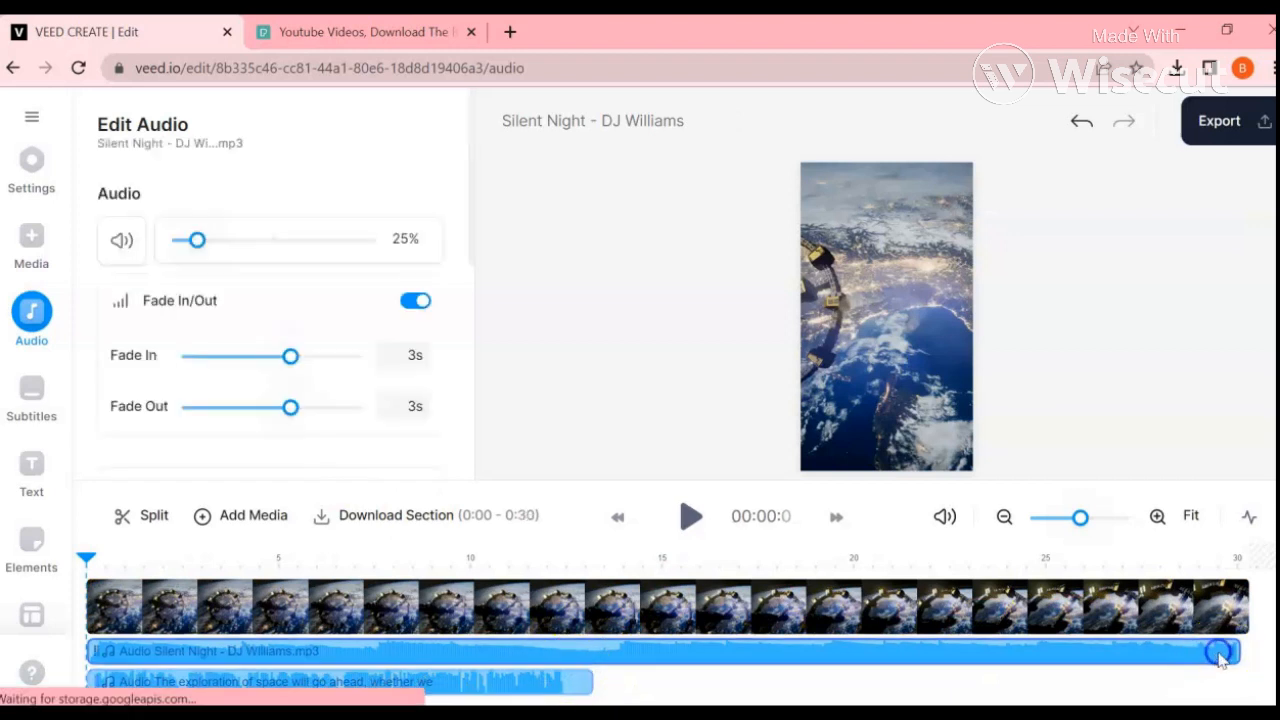
drag(1218, 652, 607, 628)
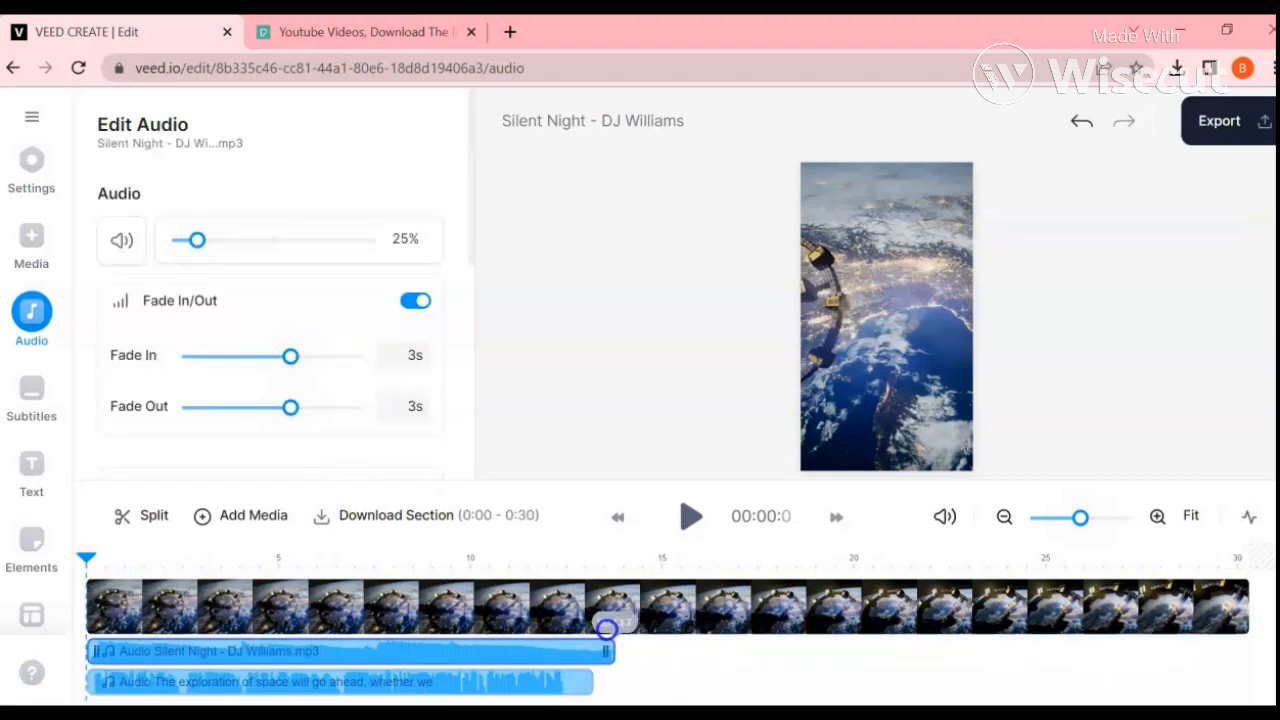
click(1234, 612)
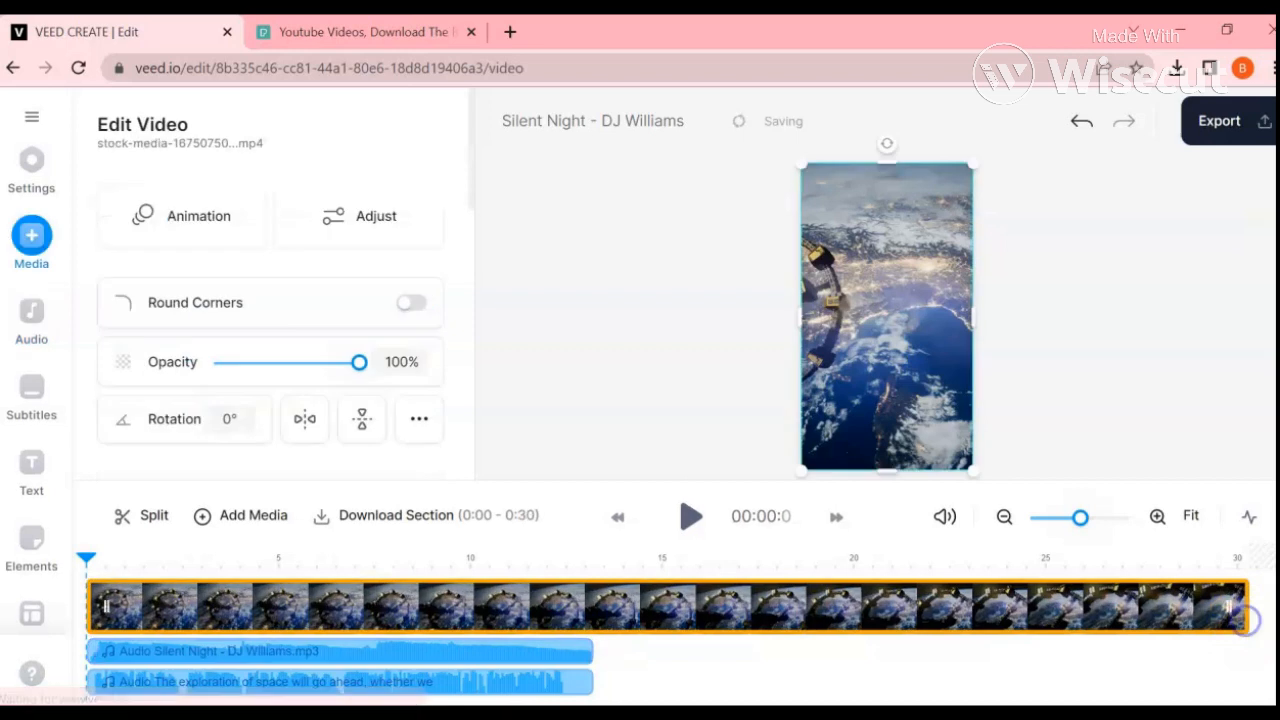
drag(1230, 605, 592, 602)
click(646, 638)
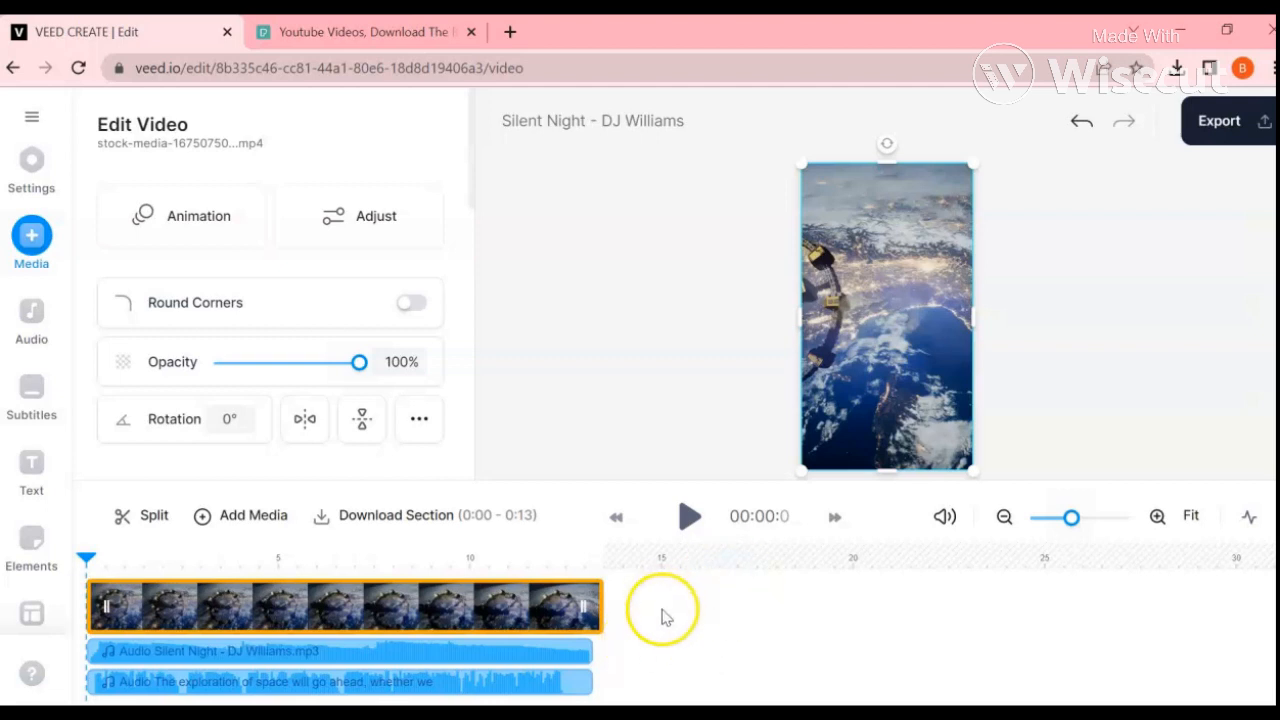
Step: Play the trimmed video with music and narration, raise the system speaker volume to 100, and pause near the end
click(682, 520)
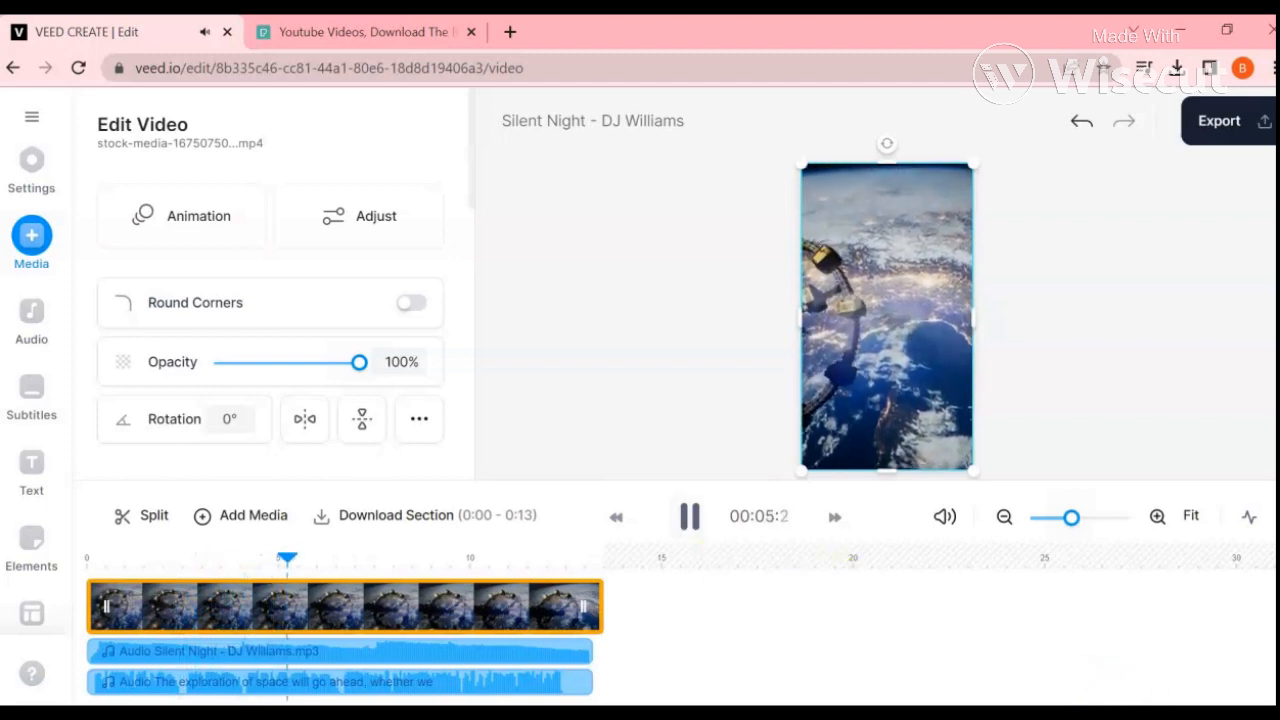
click(1115, 702)
drag(1128, 683, 1264, 685)
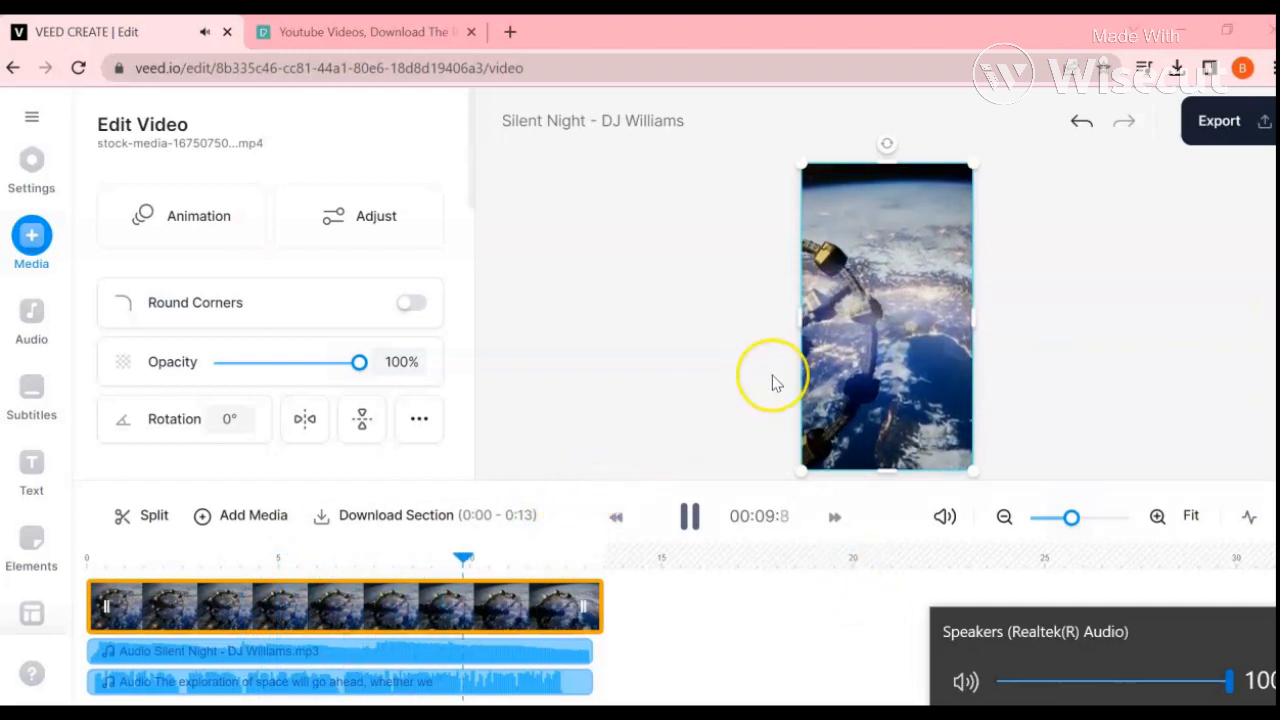
click(689, 530)
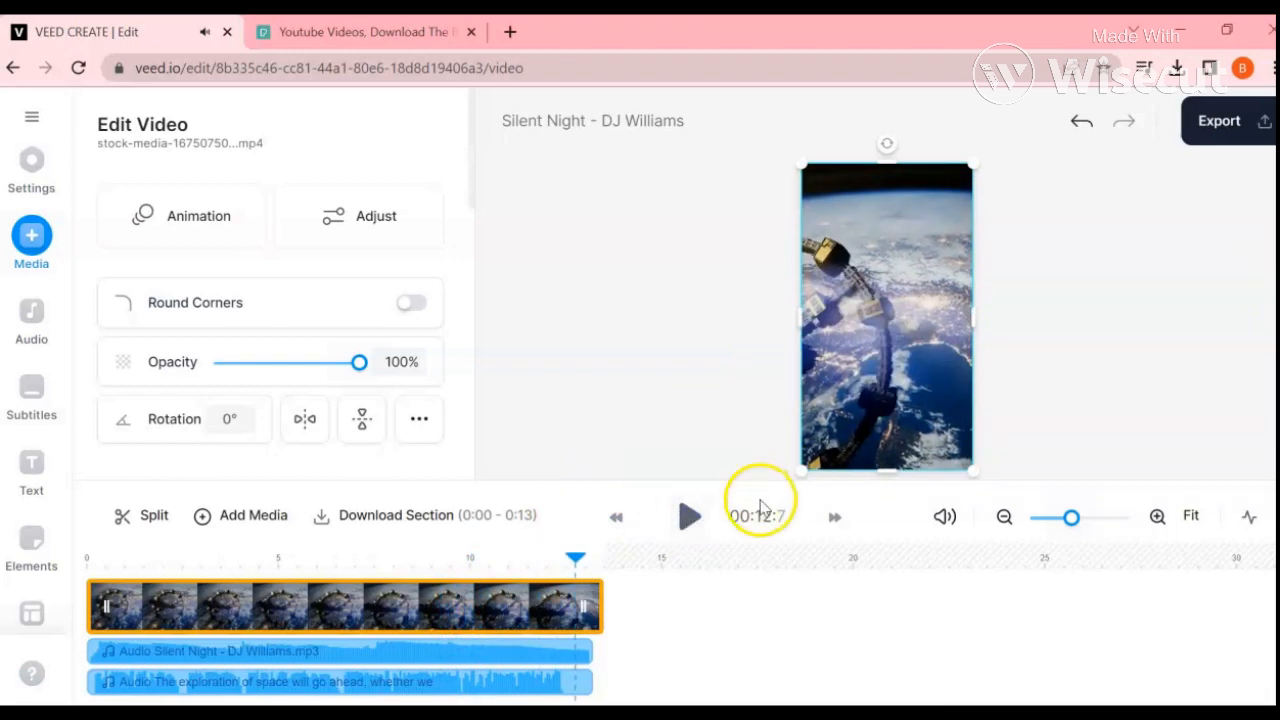
Step: Create automatic English subtitles from the narration clip "The exploration of space will go ahead"
click(31, 398)
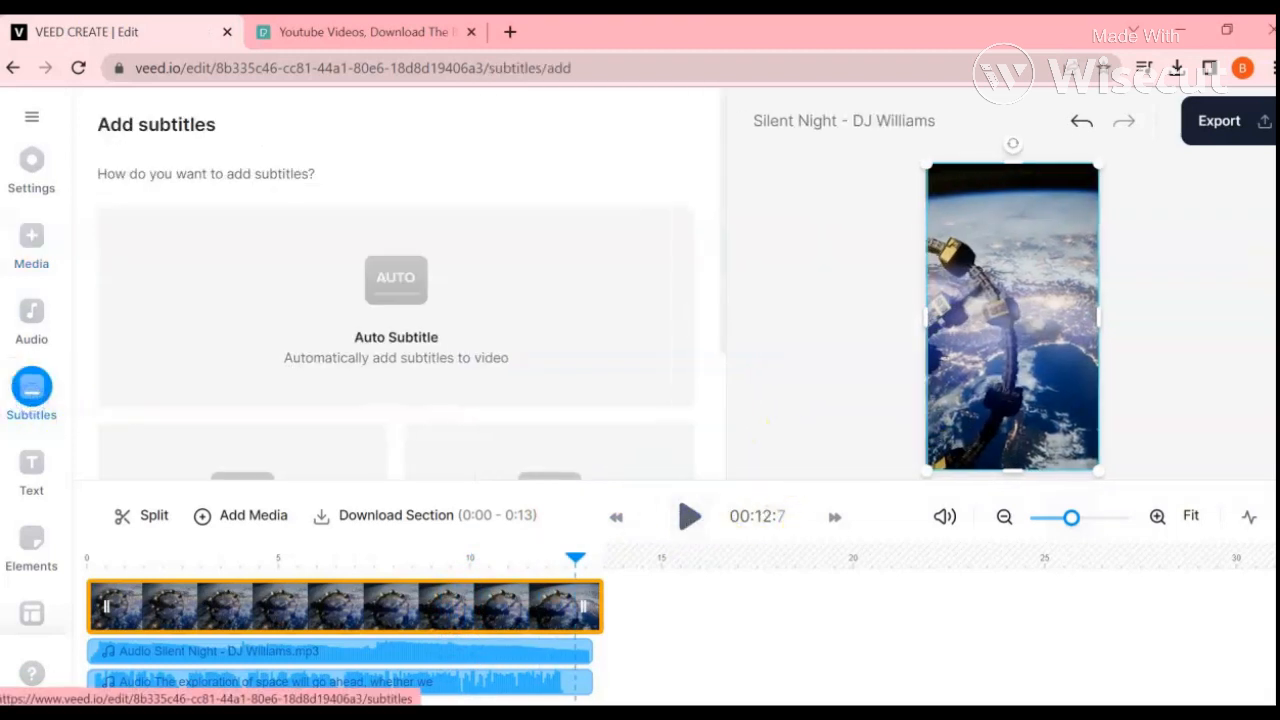
scroll(373, 331, down, 2)
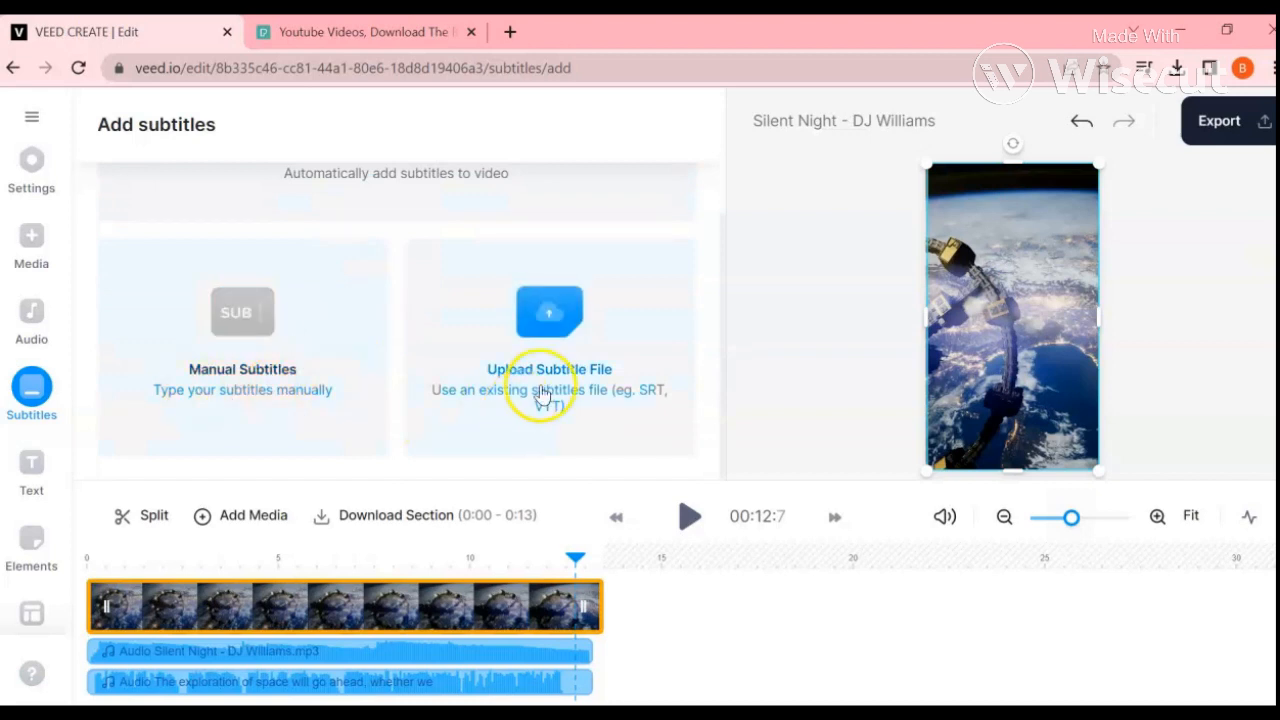
scroll(510, 385, up, 2)
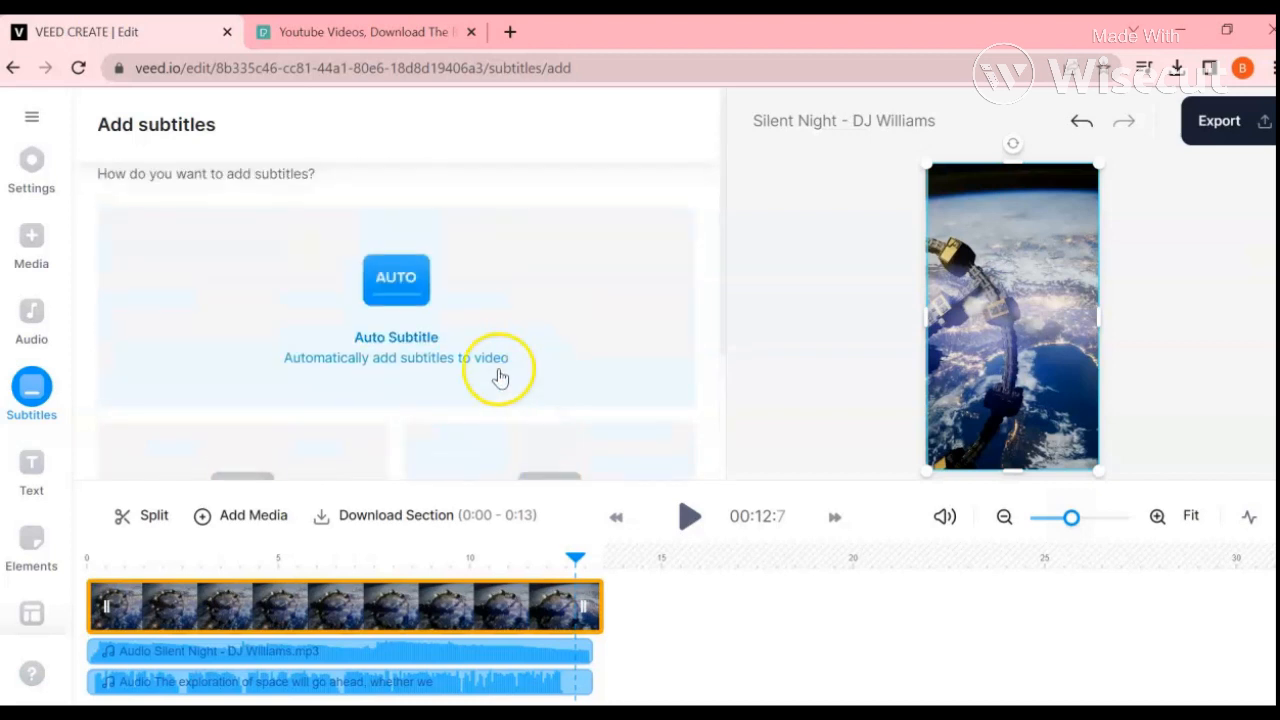
click(390, 300)
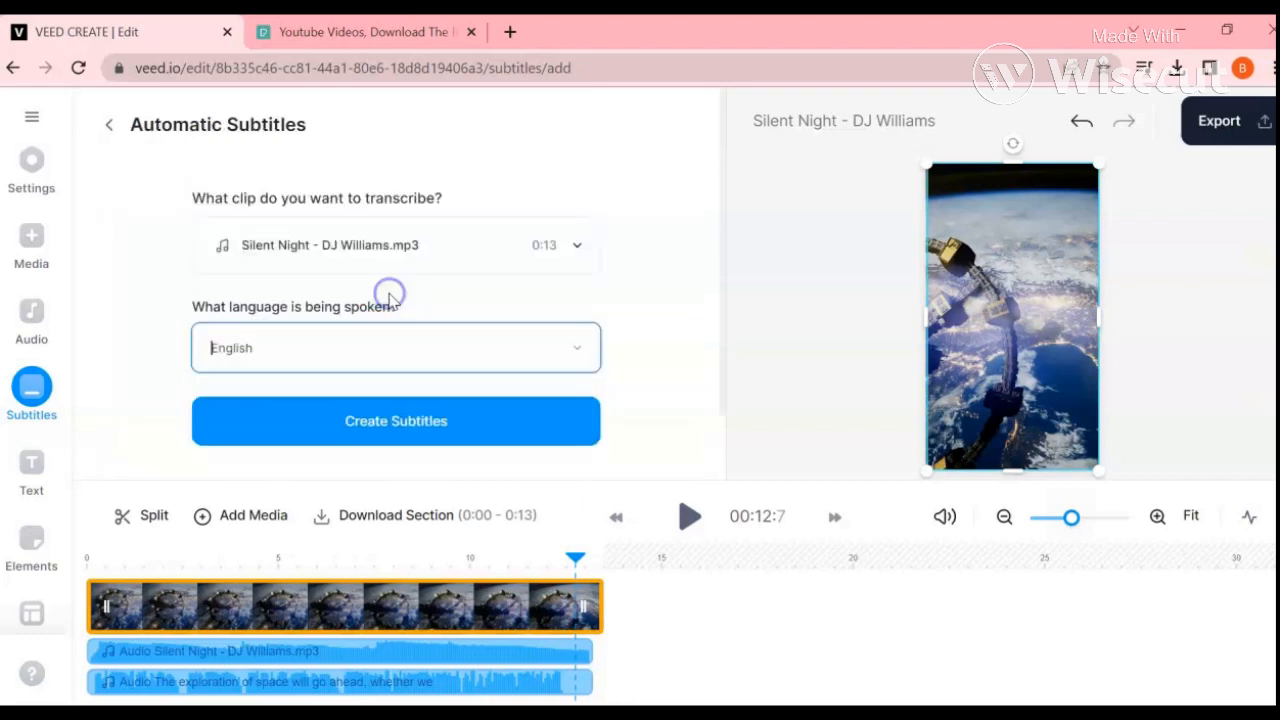
click(311, 252)
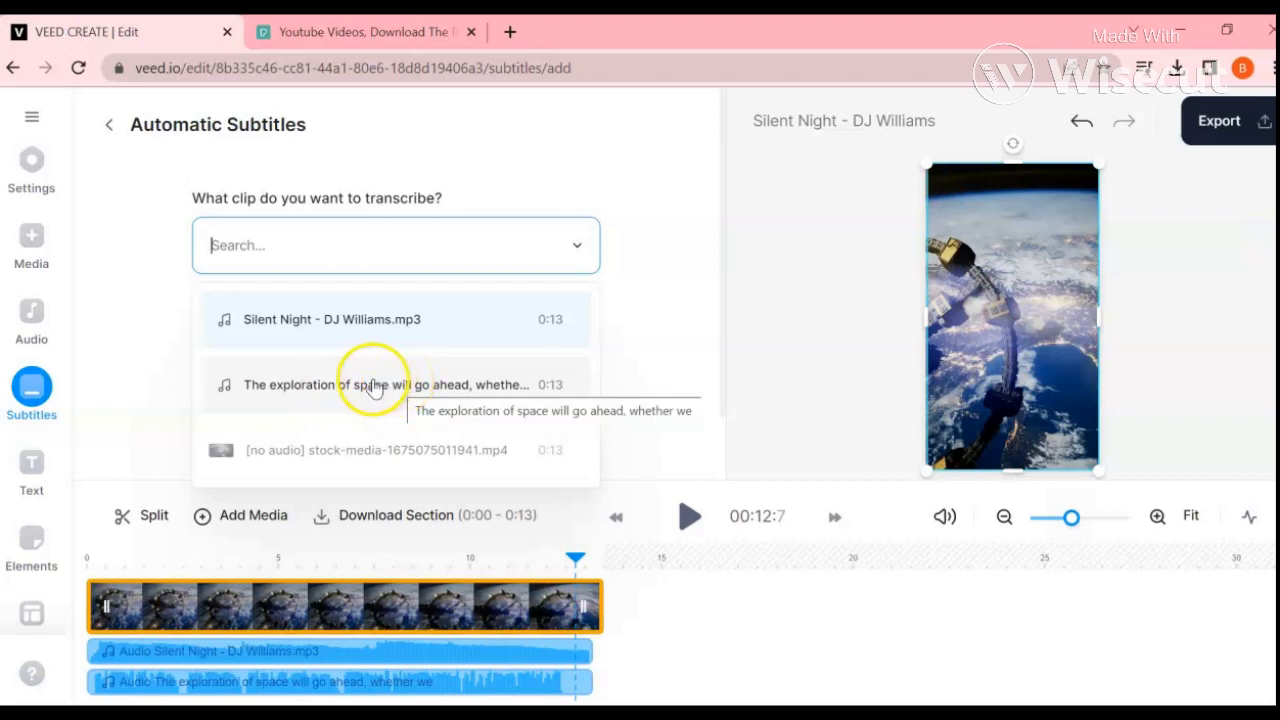
click(380, 384)
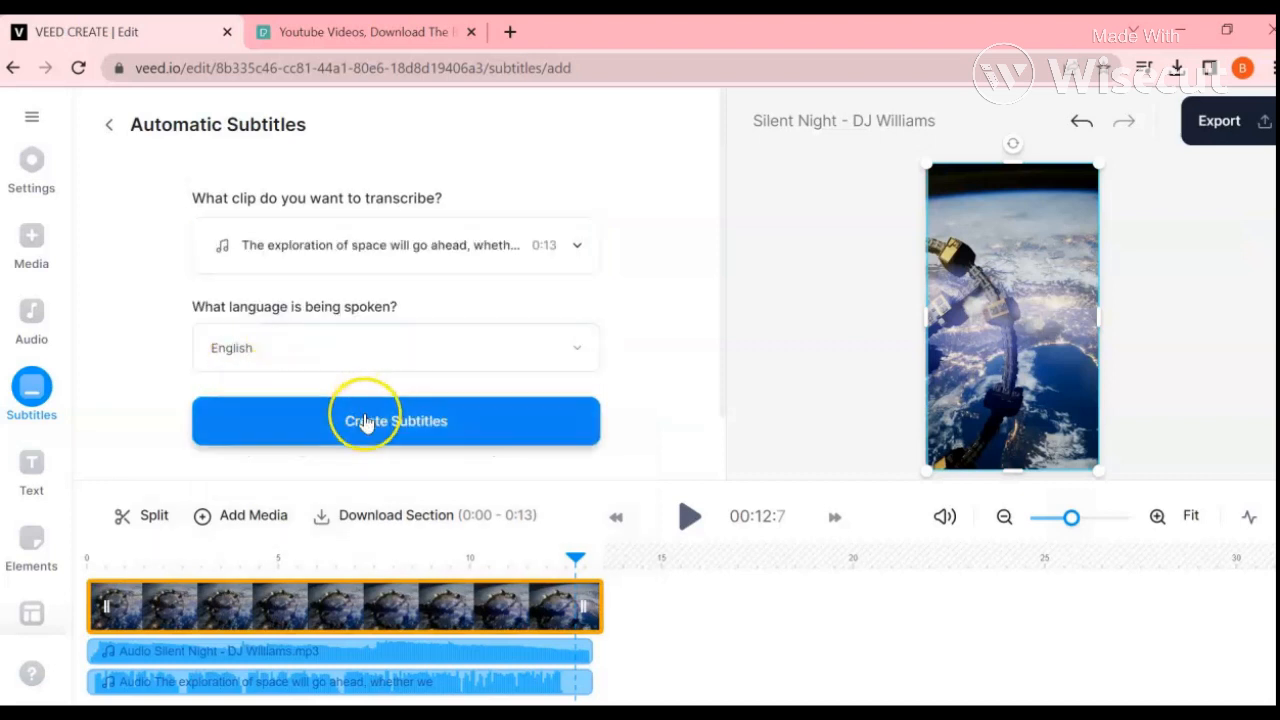
click(365, 422)
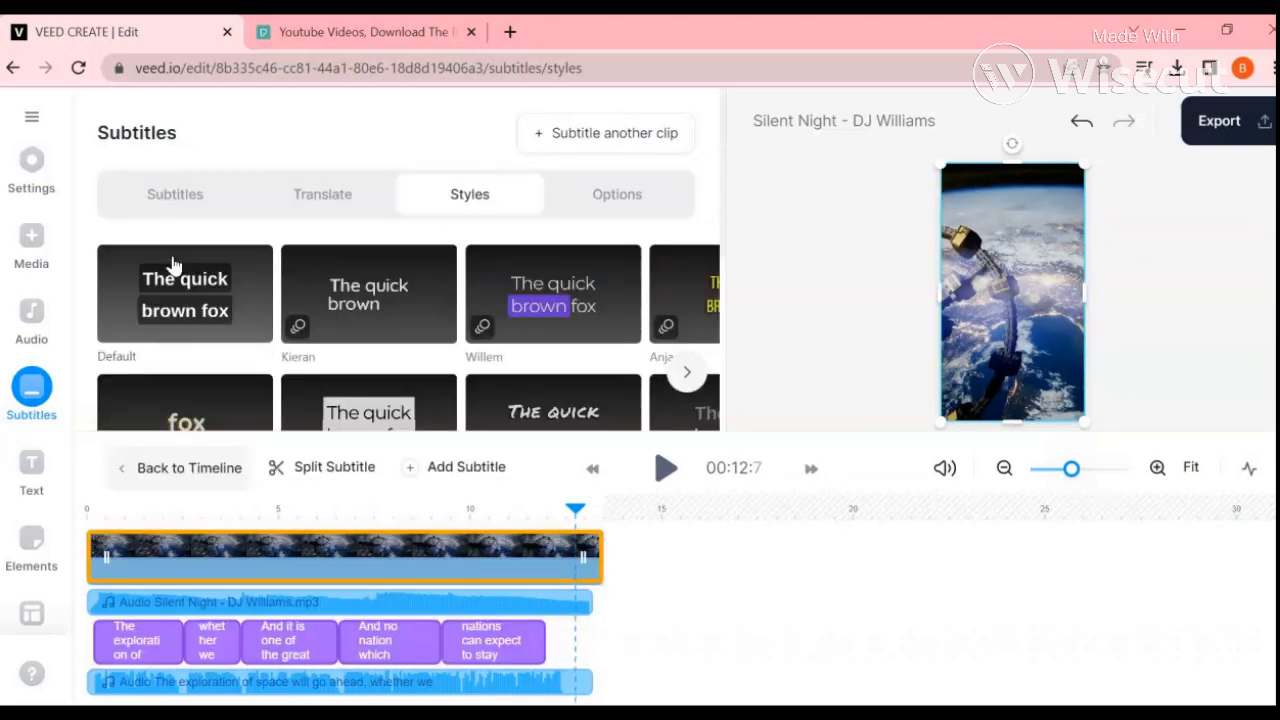
Step: Browse the subtitle styles and apply the Slab style with the yellow background
click(690, 373)
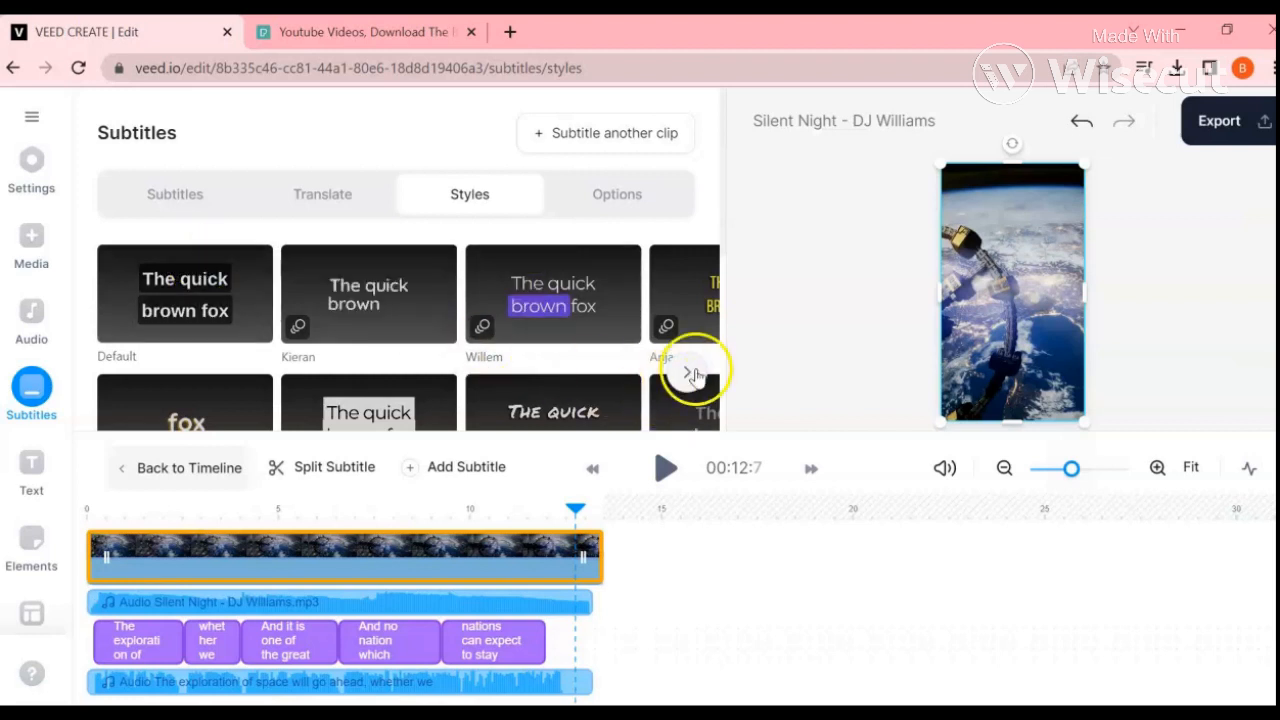
click(694, 375)
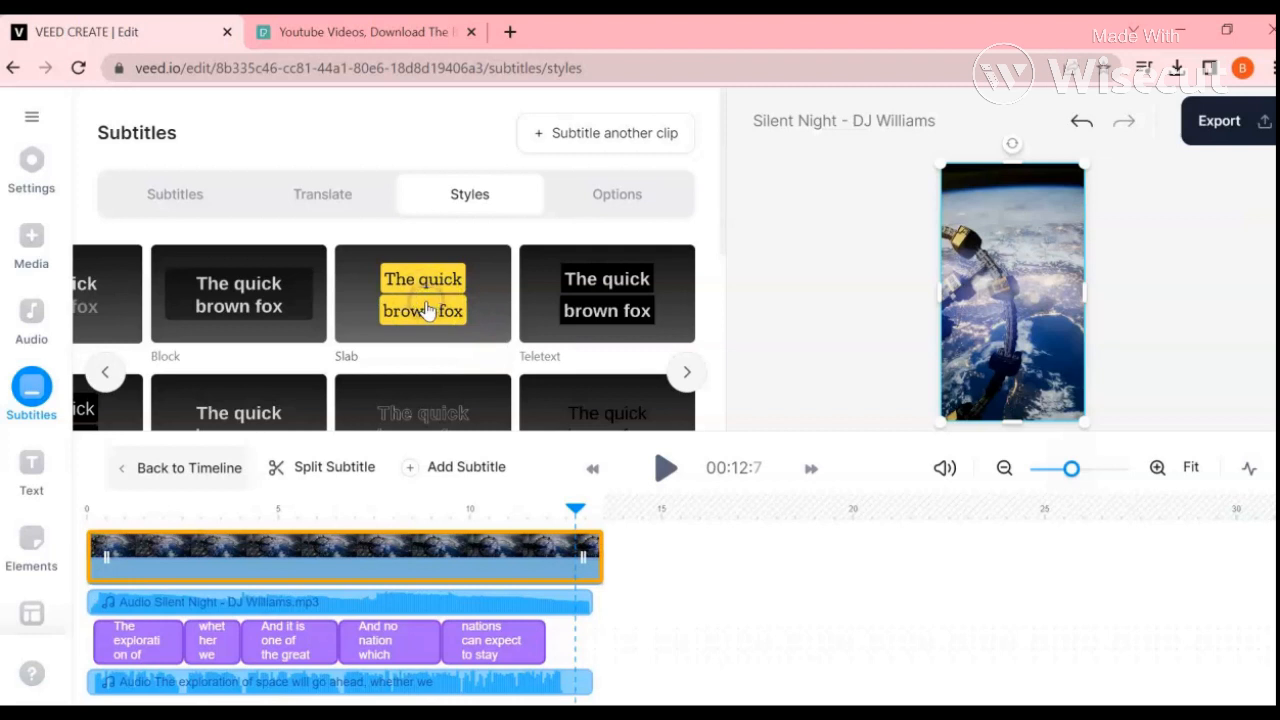
click(430, 292)
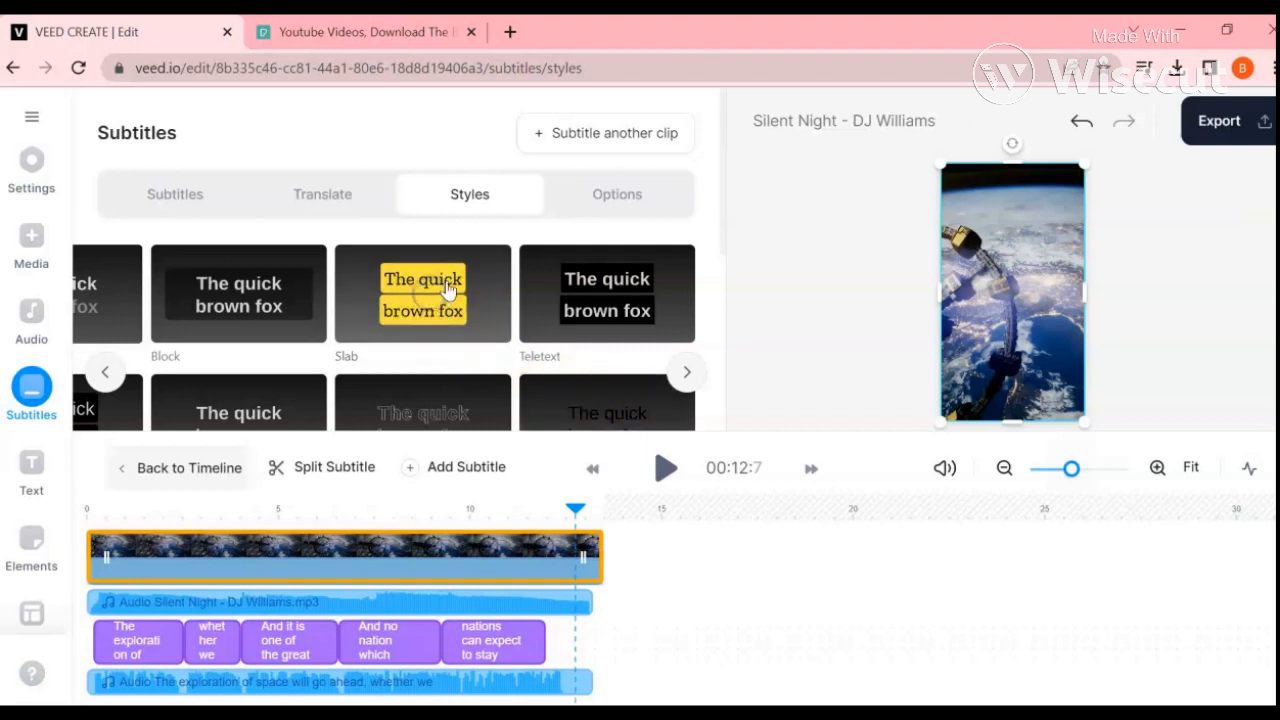
Step: Play the start of the video to bring up a subtitle and move it up to just above the middle of the frame
click(661, 469)
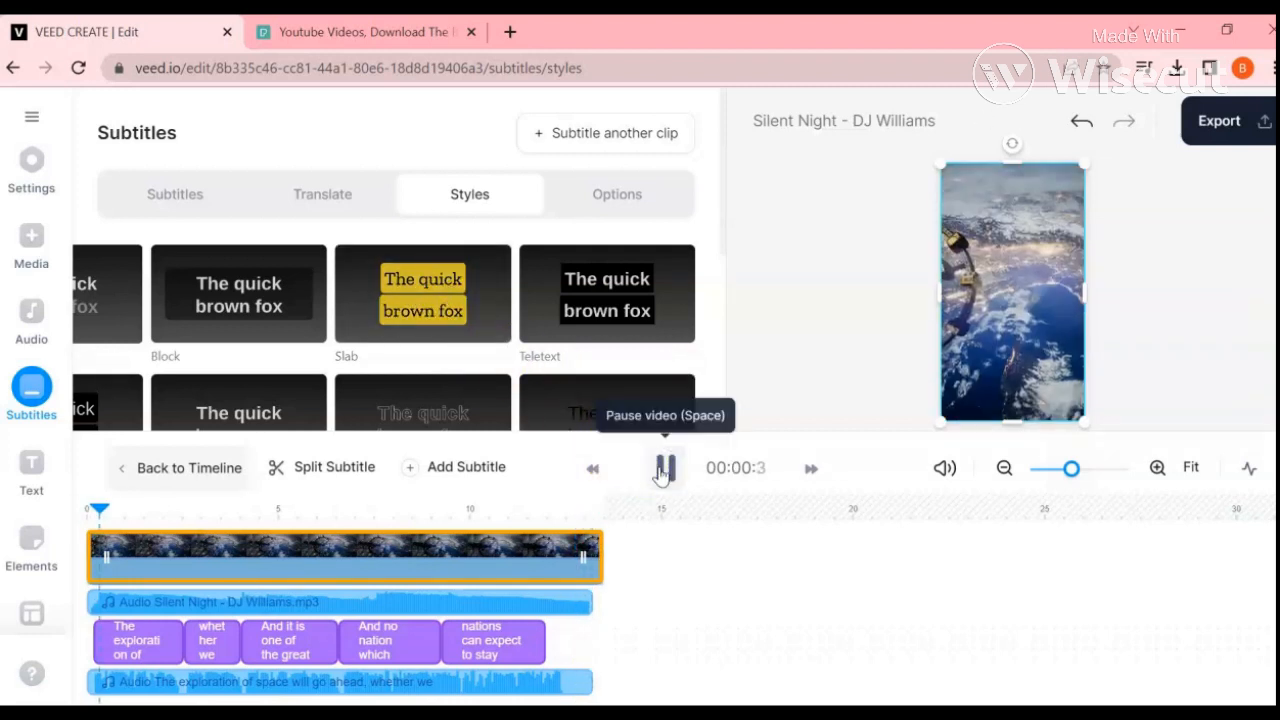
click(670, 470)
click(1040, 380)
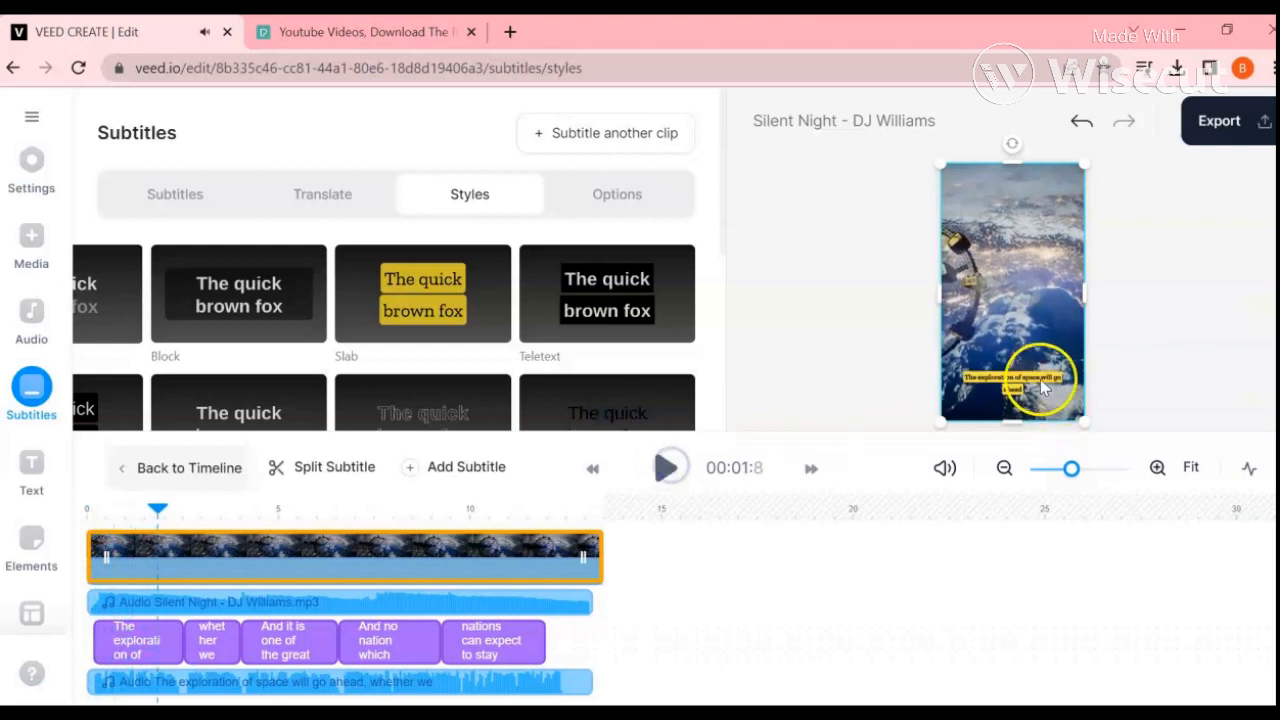
drag(1016, 385, 1006, 256)
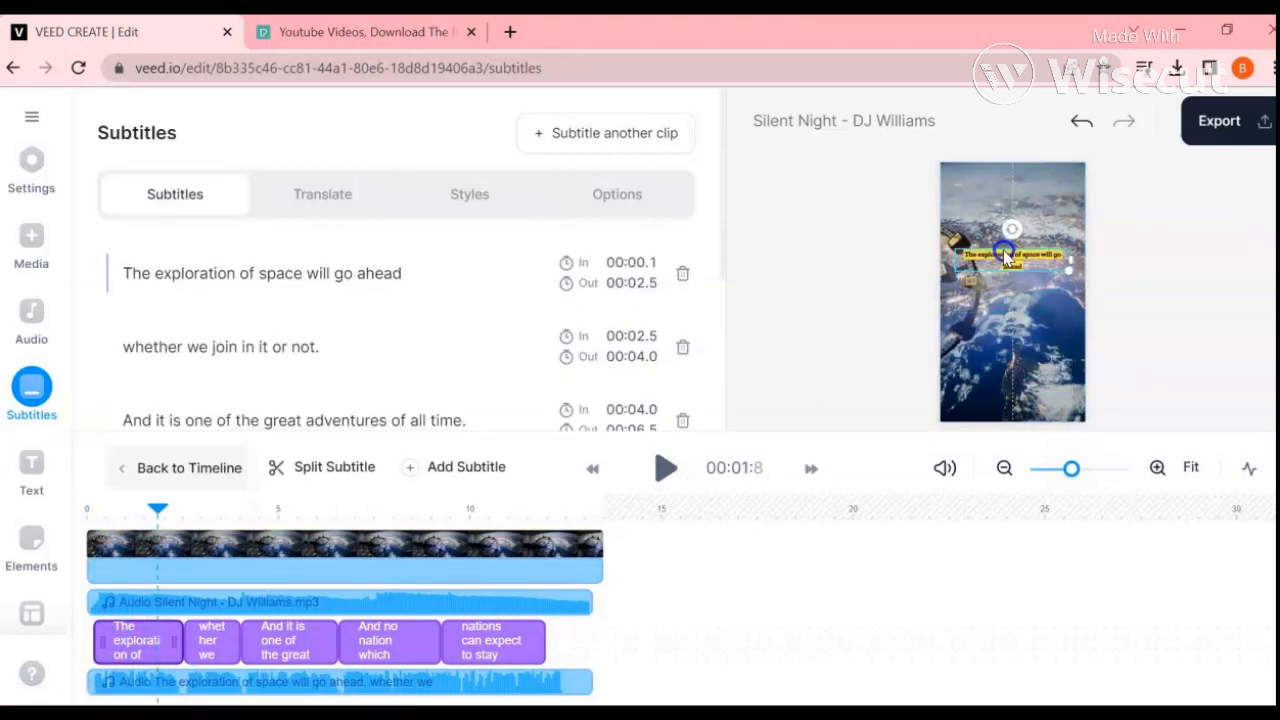
click(666, 472)
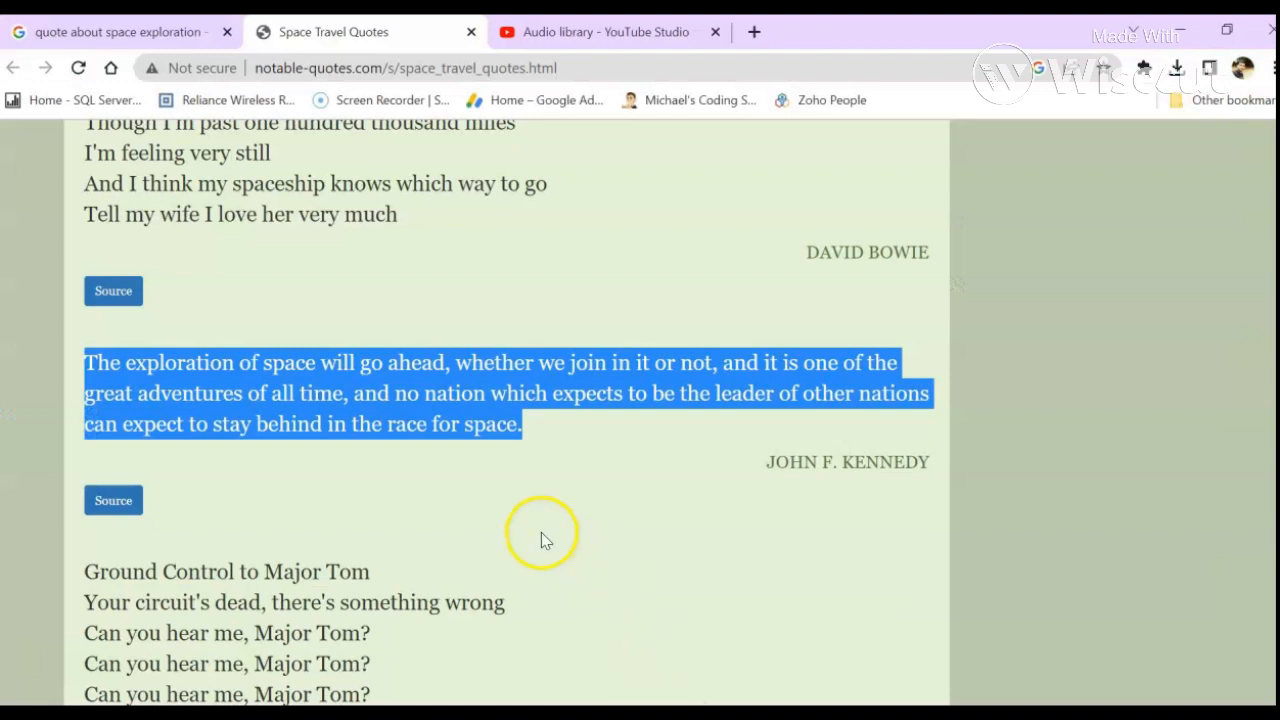
Step: Copy "The exploration of space will go ahead" from the quotes page and rename the VEED project with it
click(322, 400)
drag(86, 360, 441, 365)
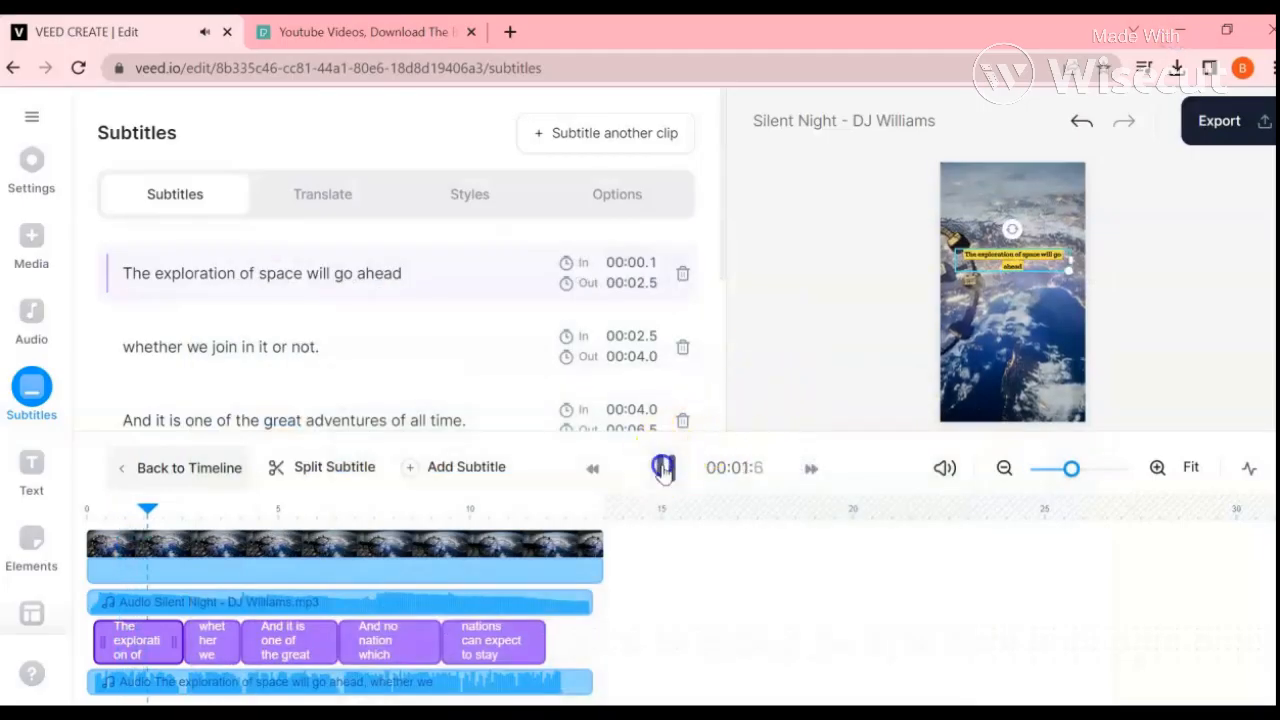
click(663, 470)
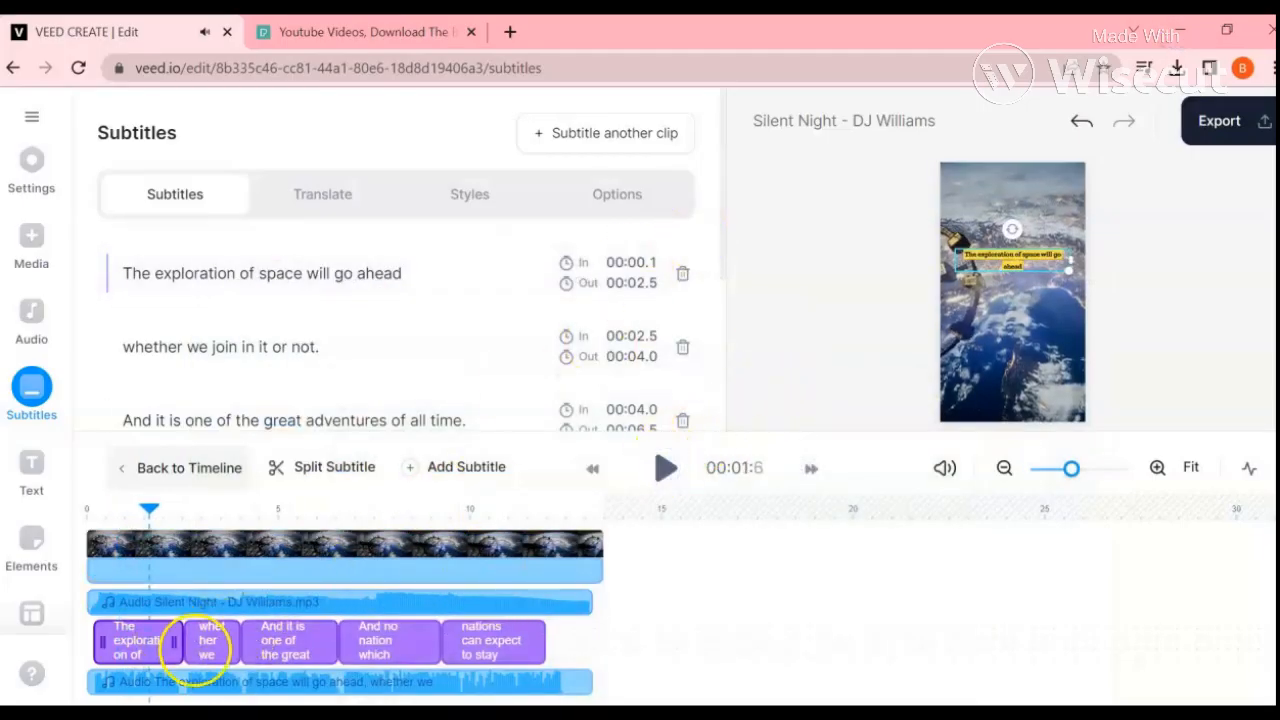
click(787, 122)
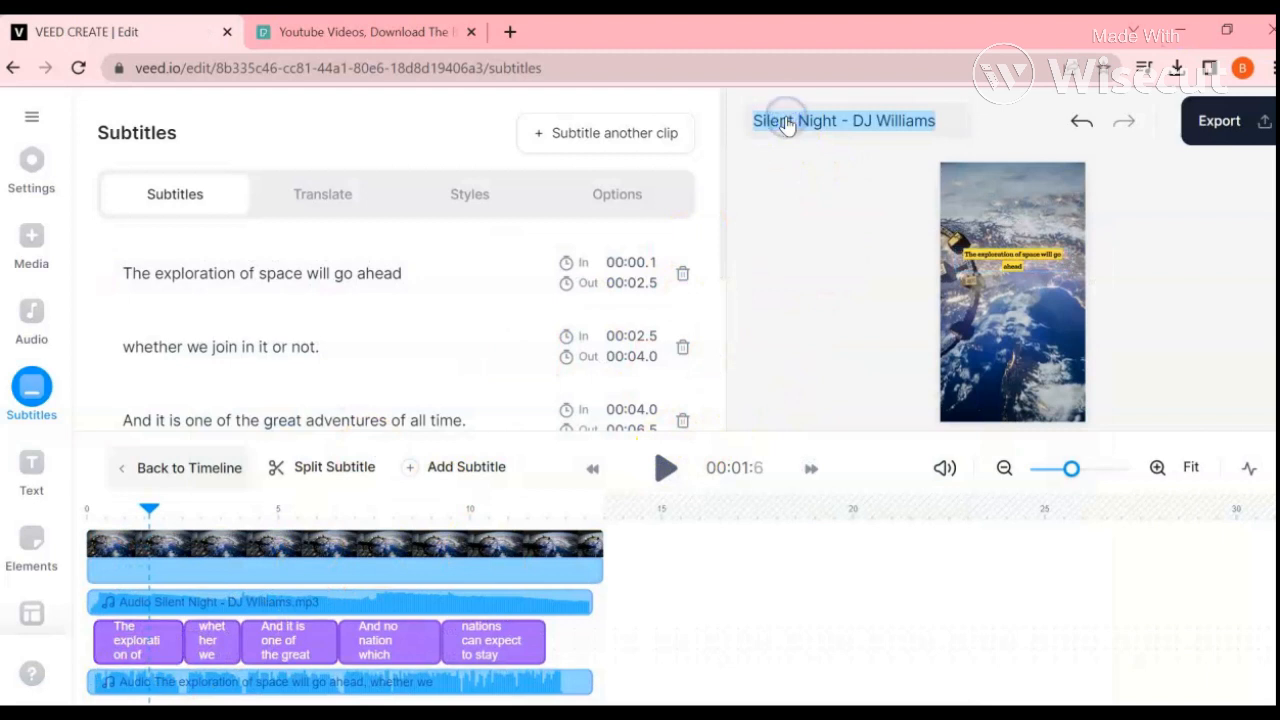
text(The exploration of space will go ahead)
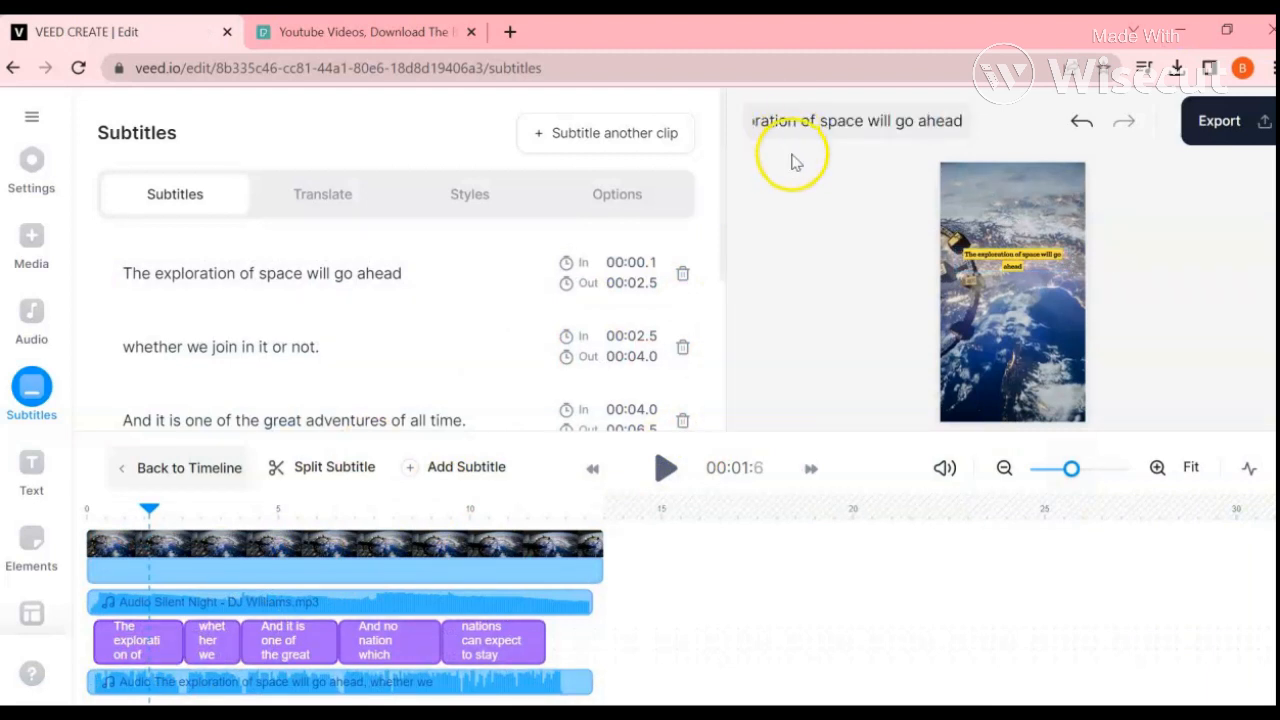
click(792, 157)
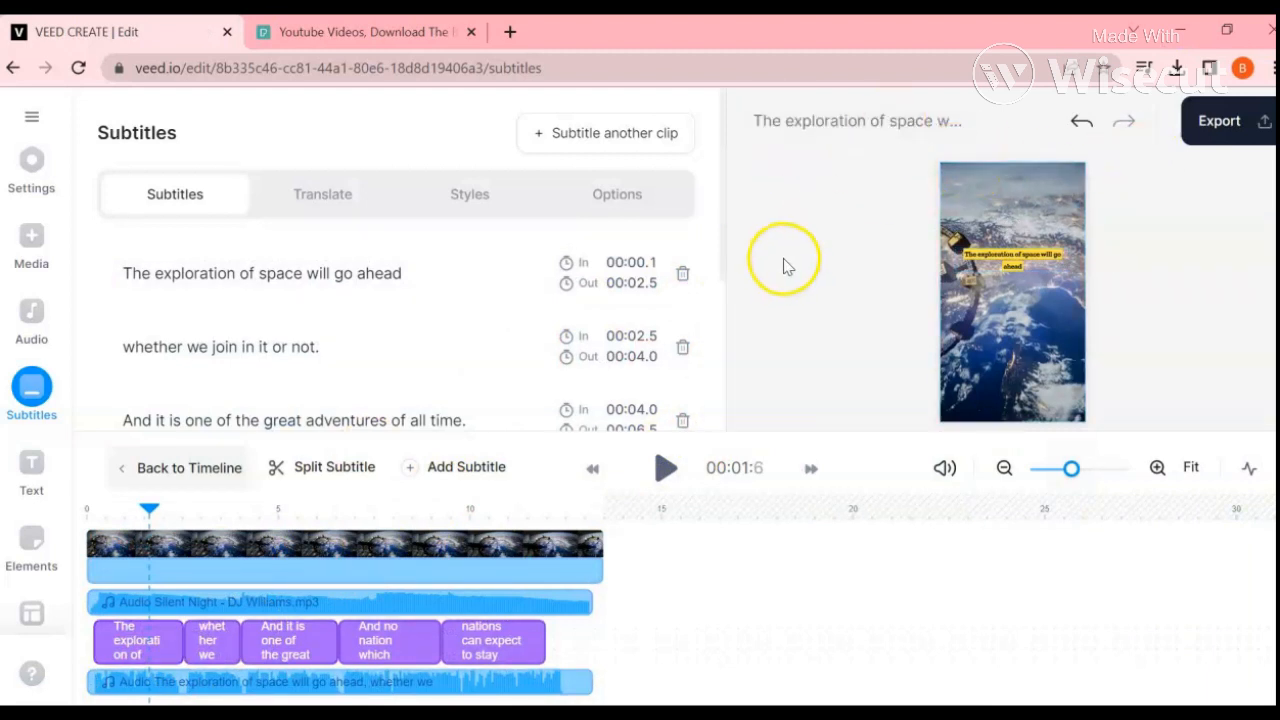
Step: Export the video in Standard quality with burned-in subtitles and play the rendered result
click(1200, 130)
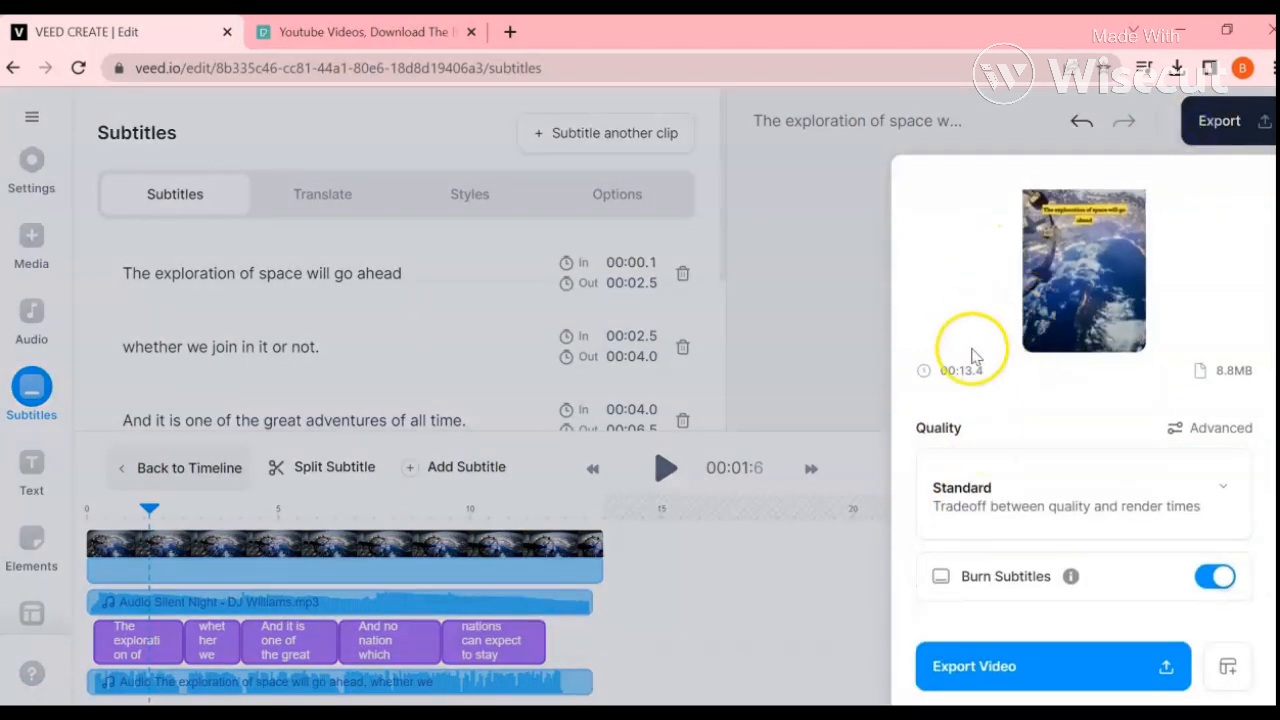
click(964, 665)
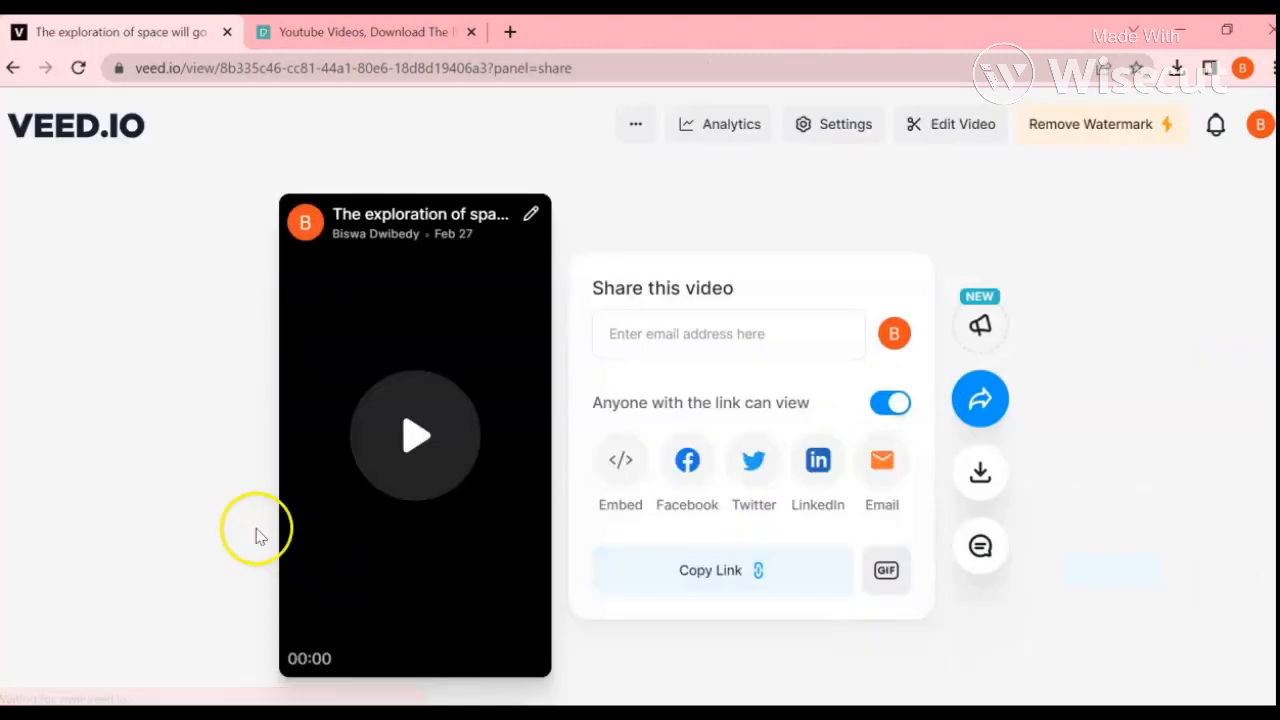
click(411, 435)
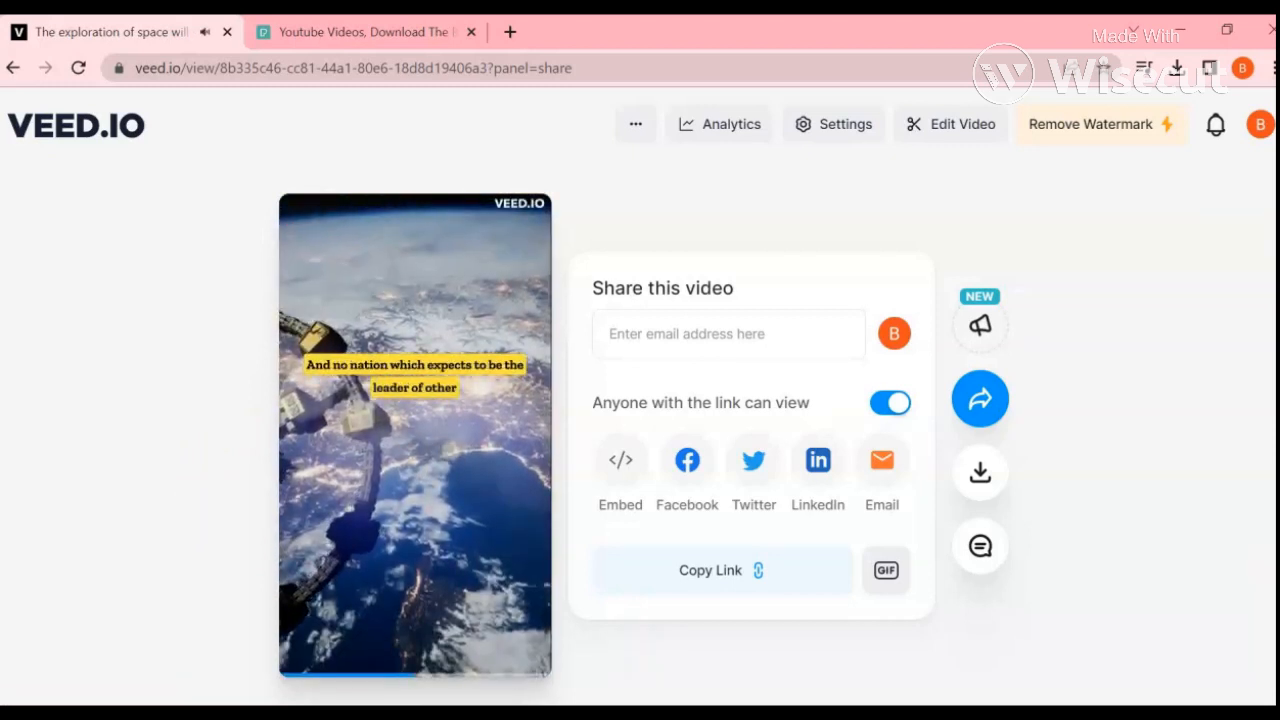
click(391, 452)
Step: Download the exported video in MP4 format and dismiss the browser's download list
click(985, 468)
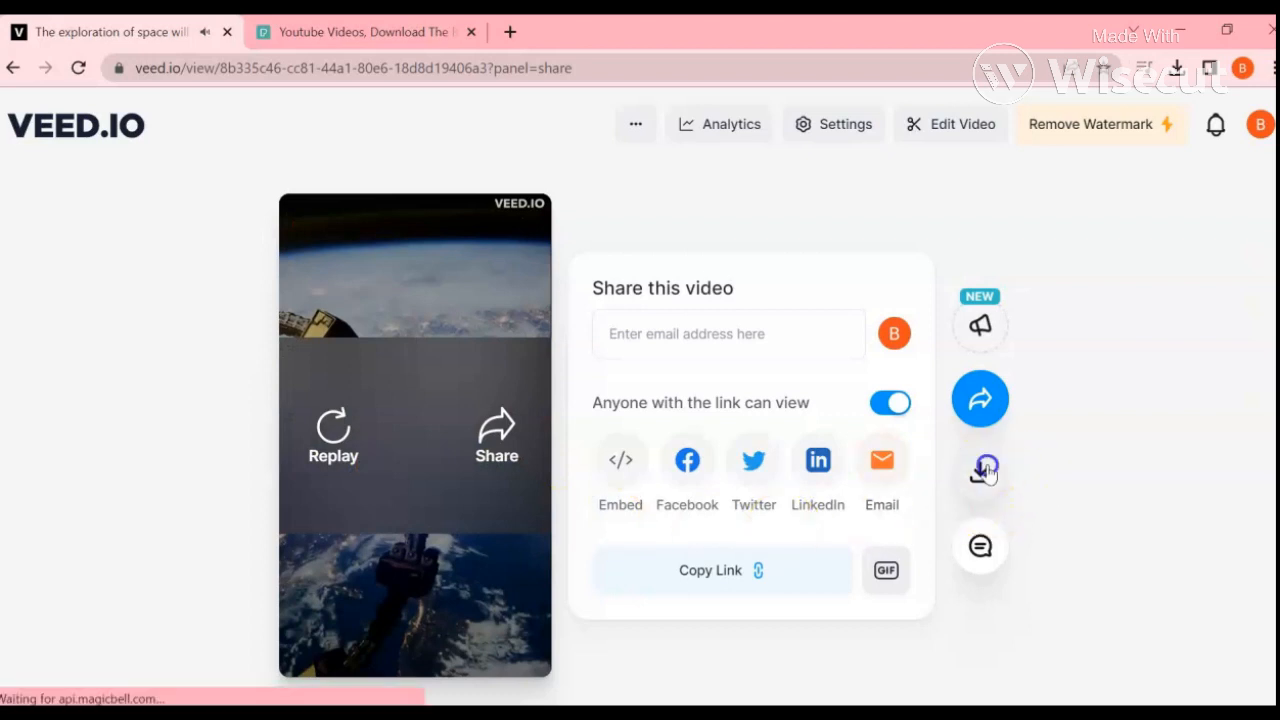
click(622, 478)
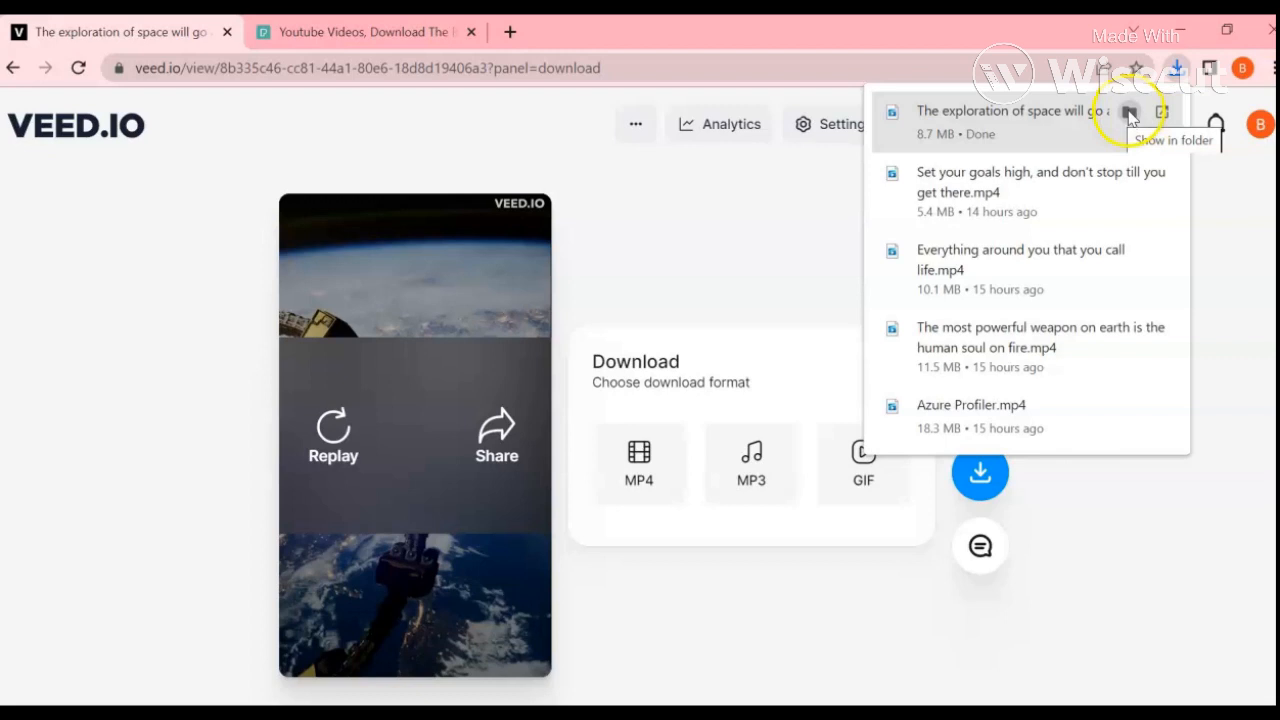
click(139, 341)
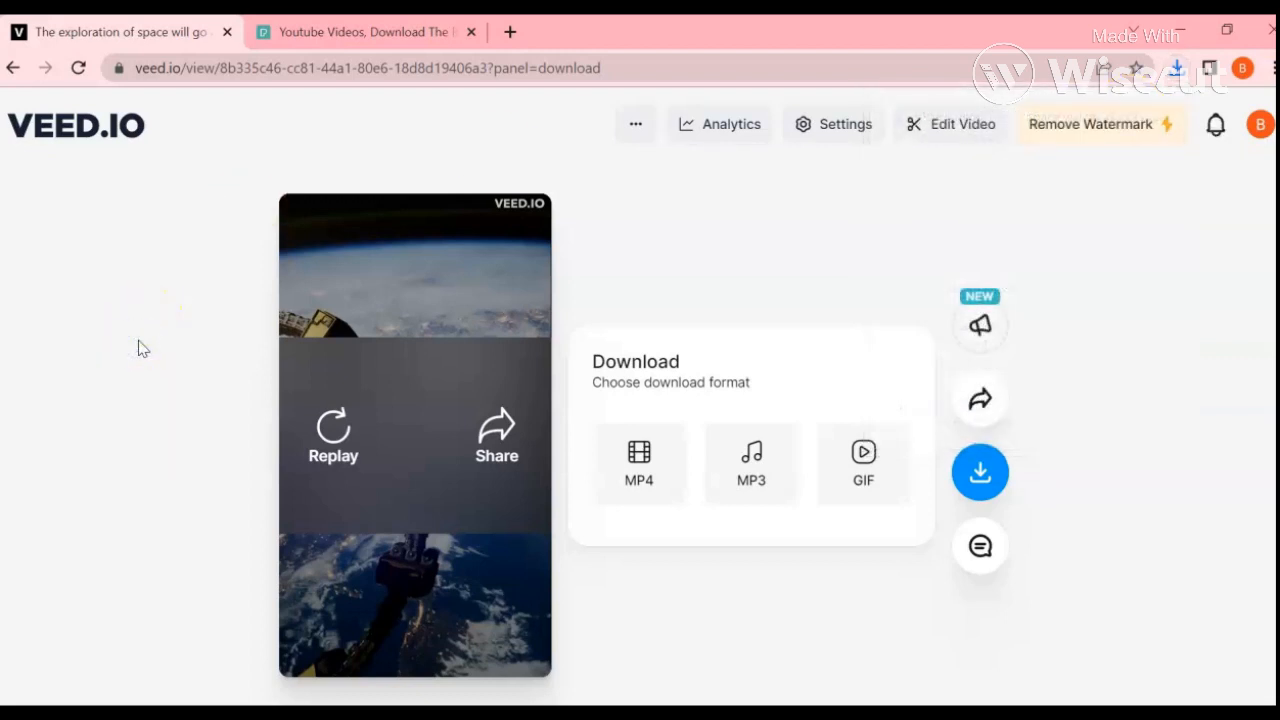